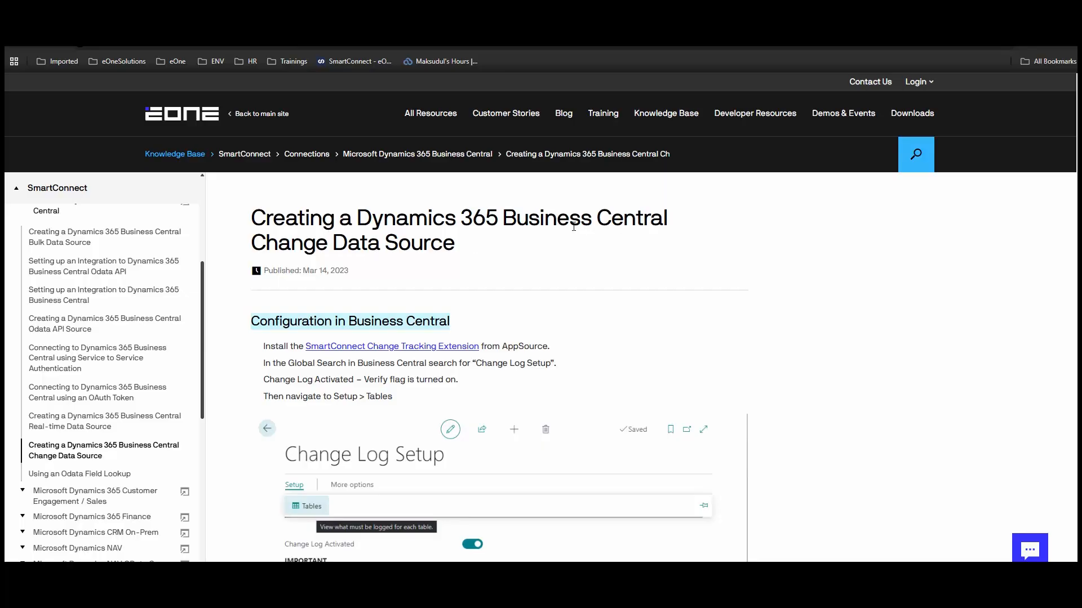
pyautogui.click(299, 319)
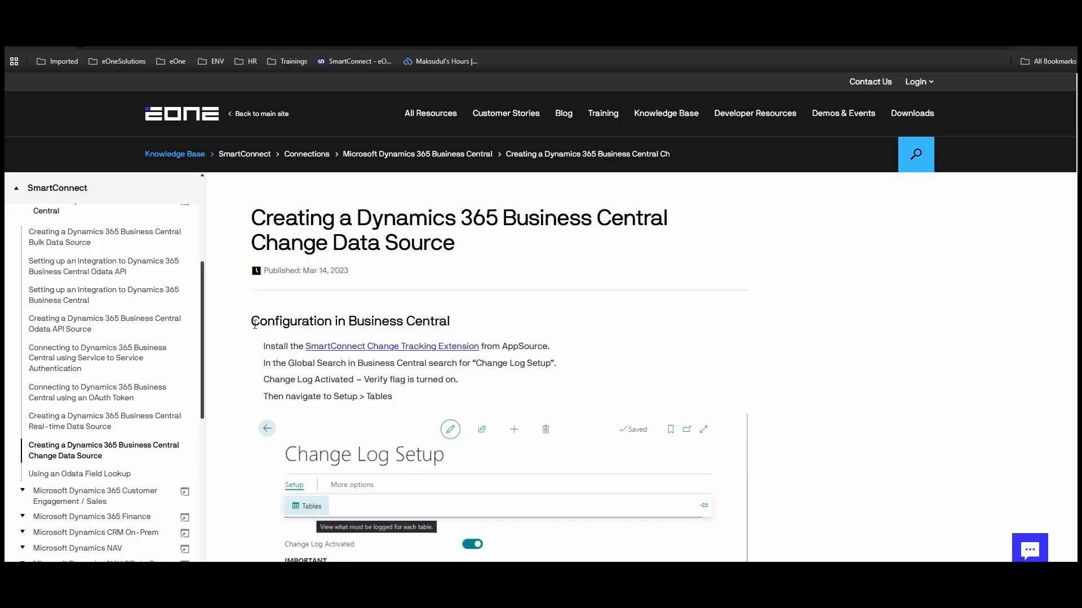
pyautogui.moveTo(275, 321); pyautogui.dragTo(449, 320)
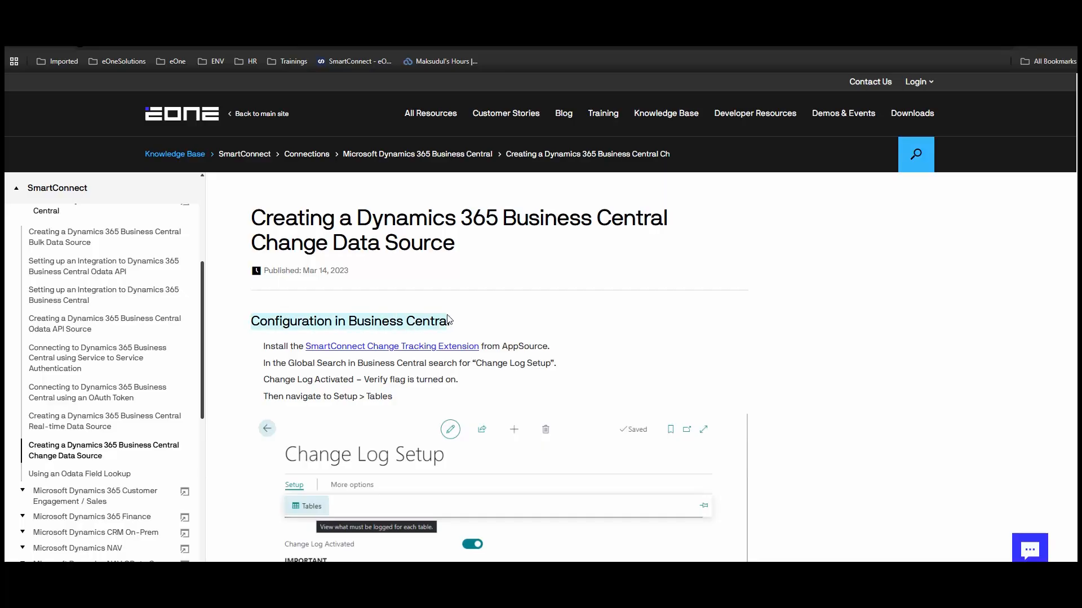
pyautogui.click(562, 349)
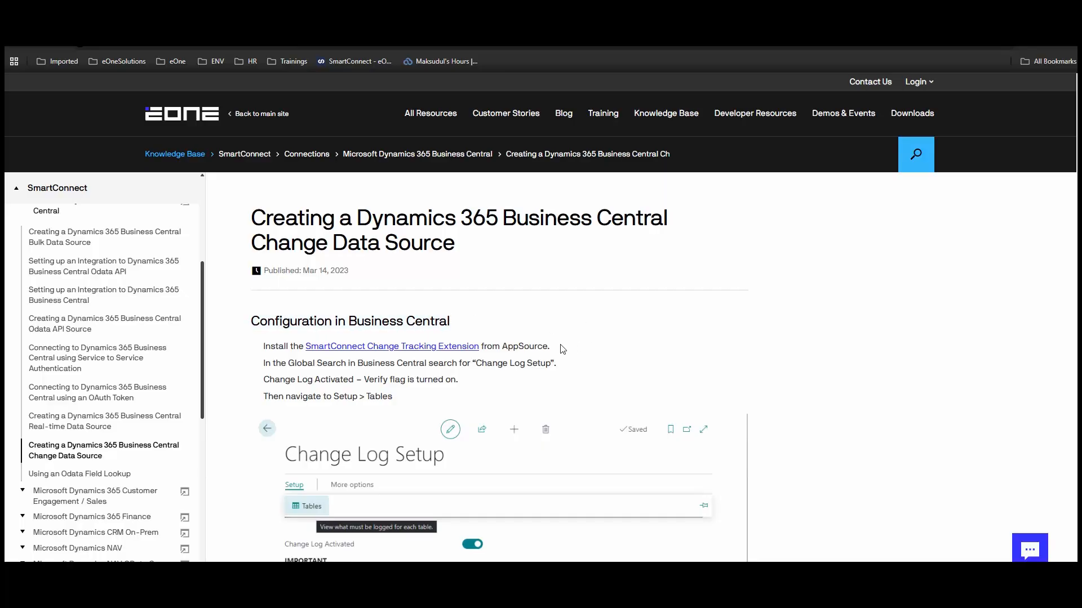
# Switch to Business Central, search for "Change Log Setup" and open that administration page
pyautogui.click(271, 35)
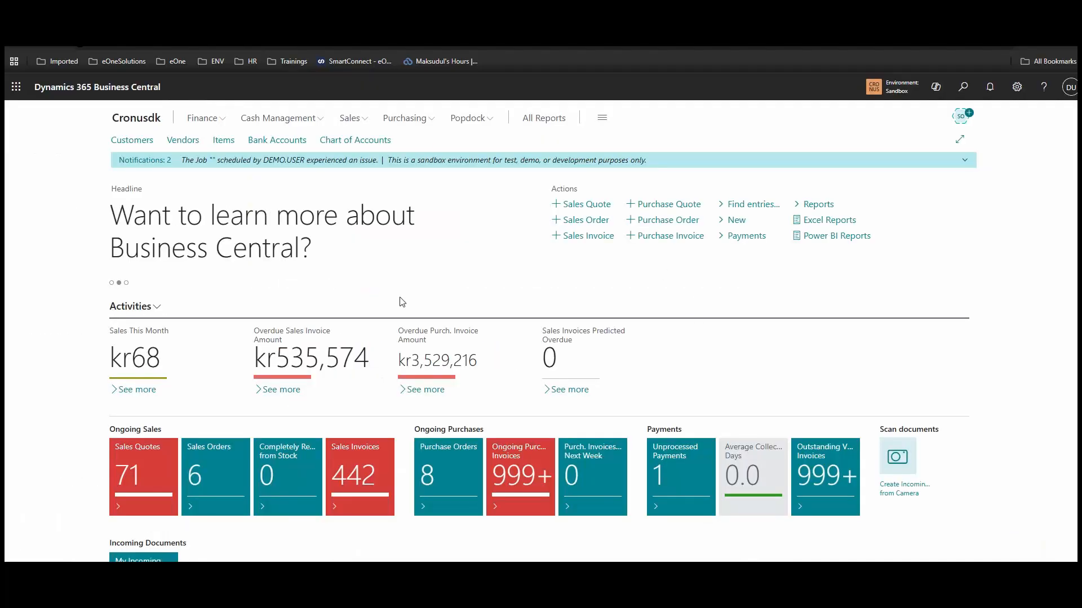
pyautogui.click(962, 86)
pyautogui.click(964, 88)
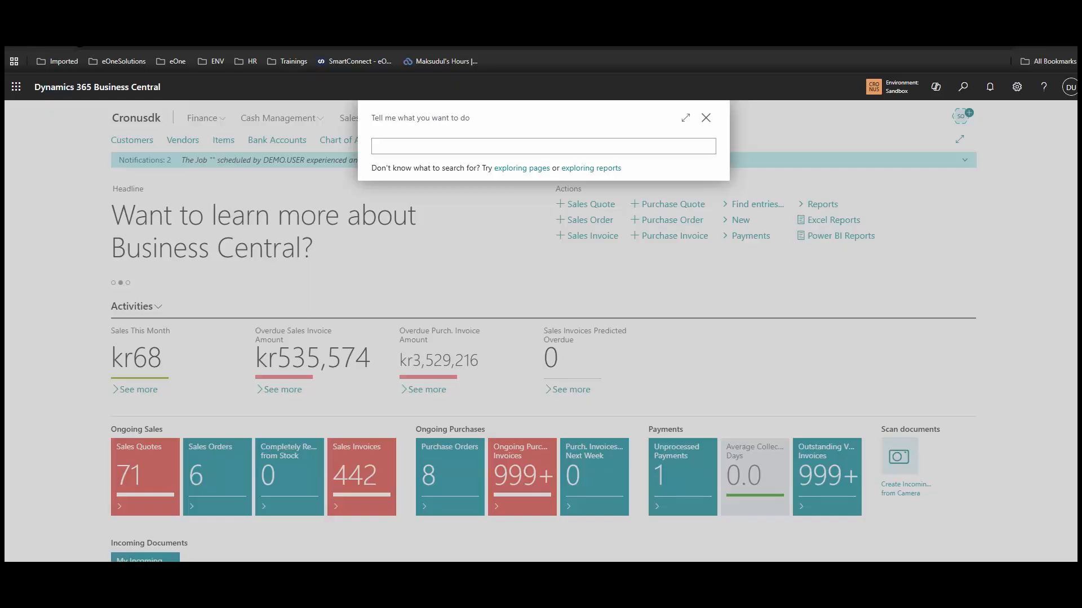
pyautogui.click(458, 144)
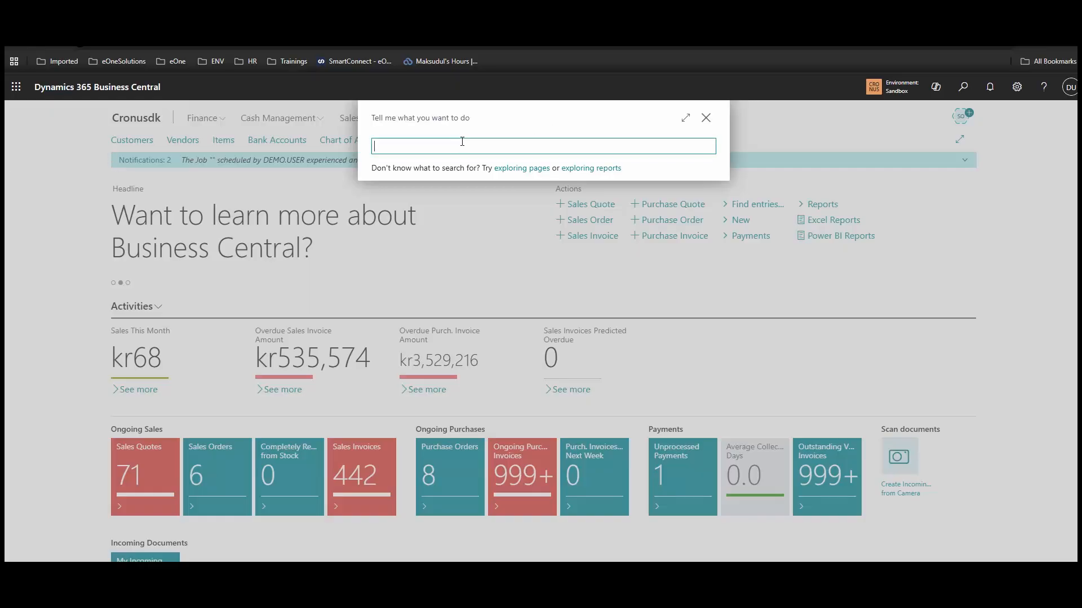
pyautogui.write('Change Log Setup')
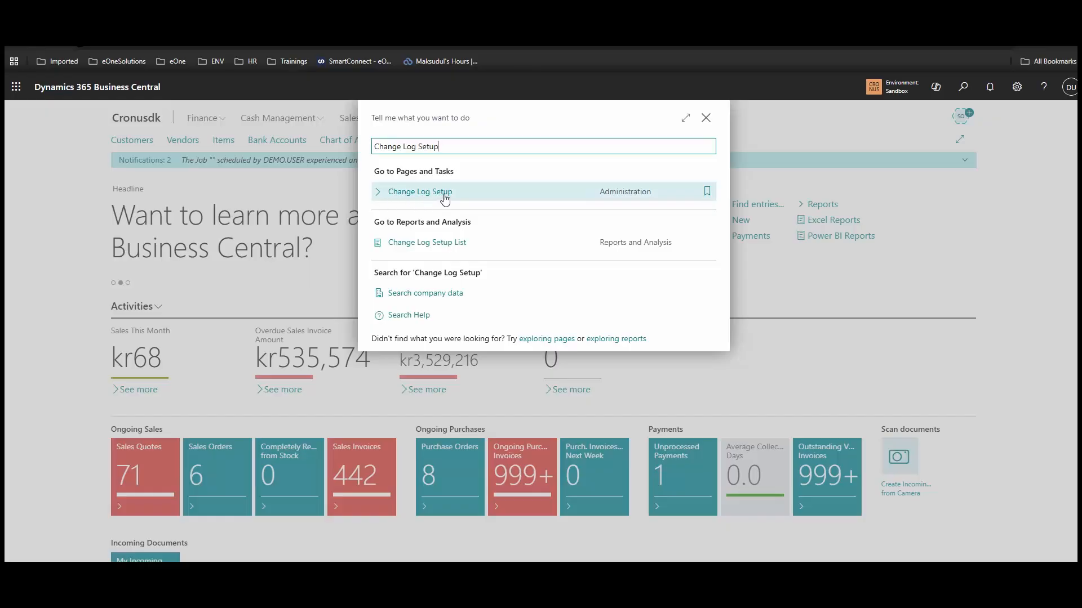
pyautogui.click(445, 194)
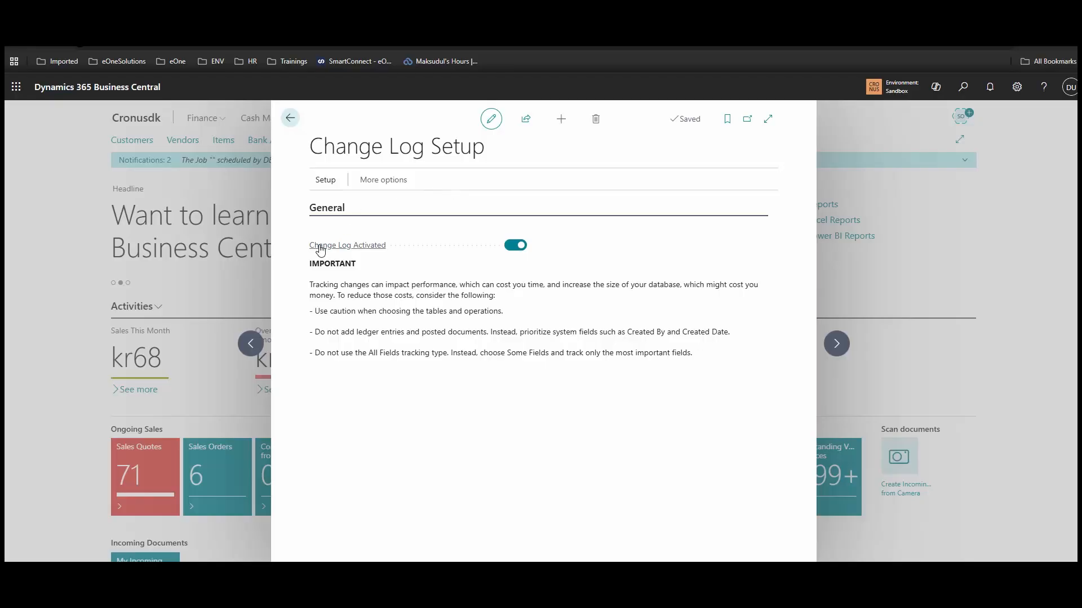
# Turn Change Log Activated off and on again, agreeing to log changes
pyautogui.moveTo(338, 250)
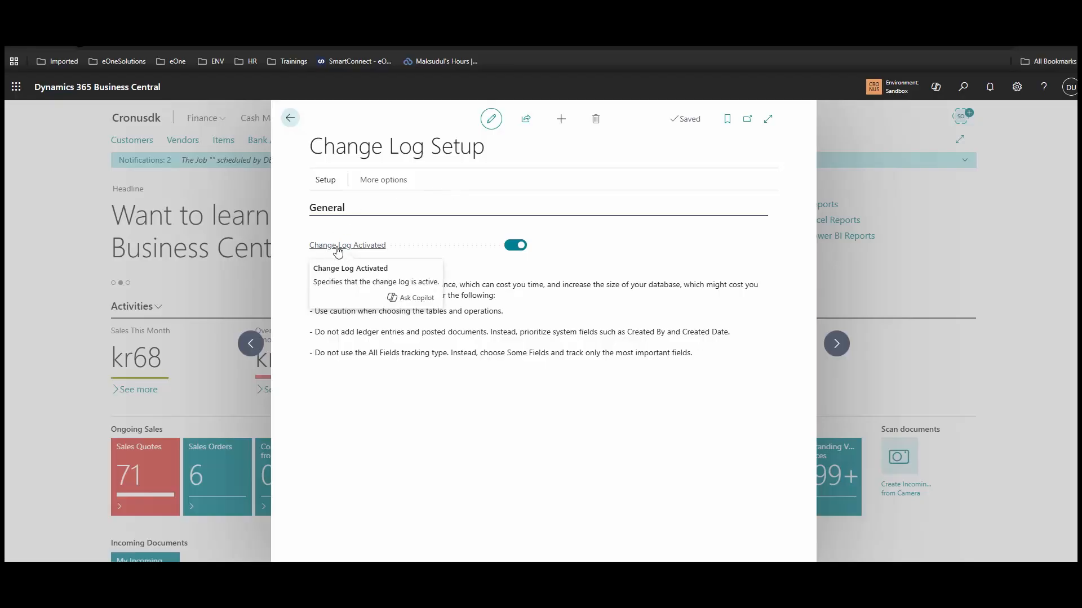
pyautogui.click(521, 250)
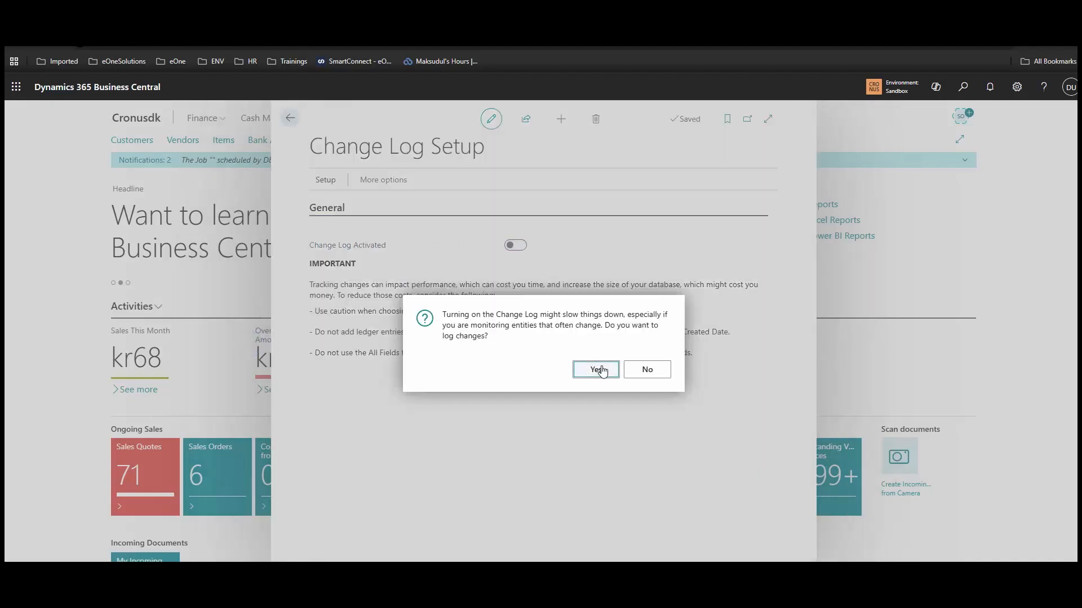
pyautogui.click(596, 369)
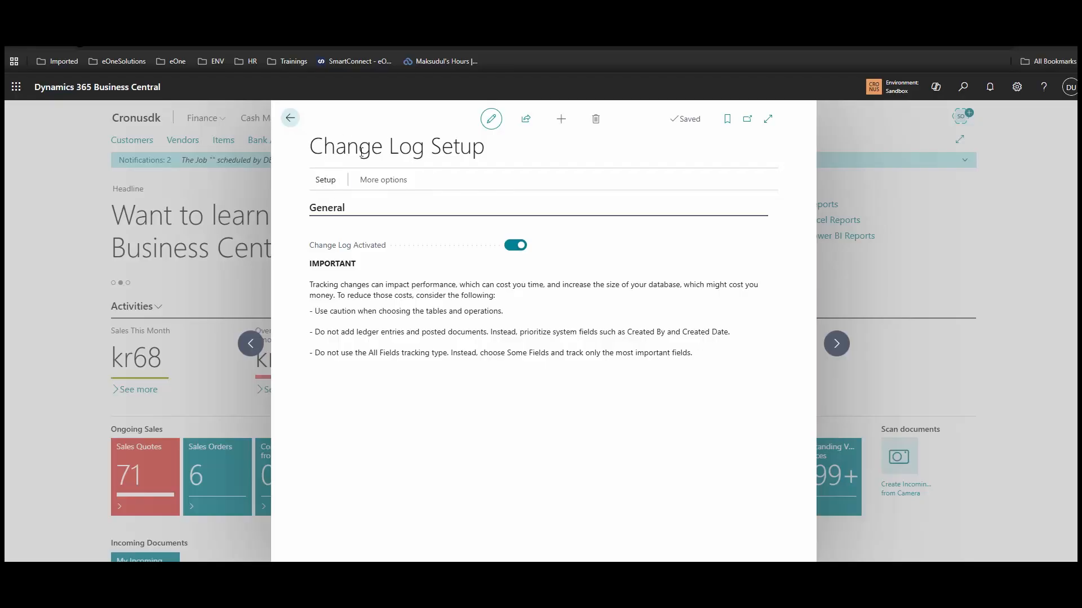
# Open the change log's table list and search it for "item"
pyautogui.click(331, 181)
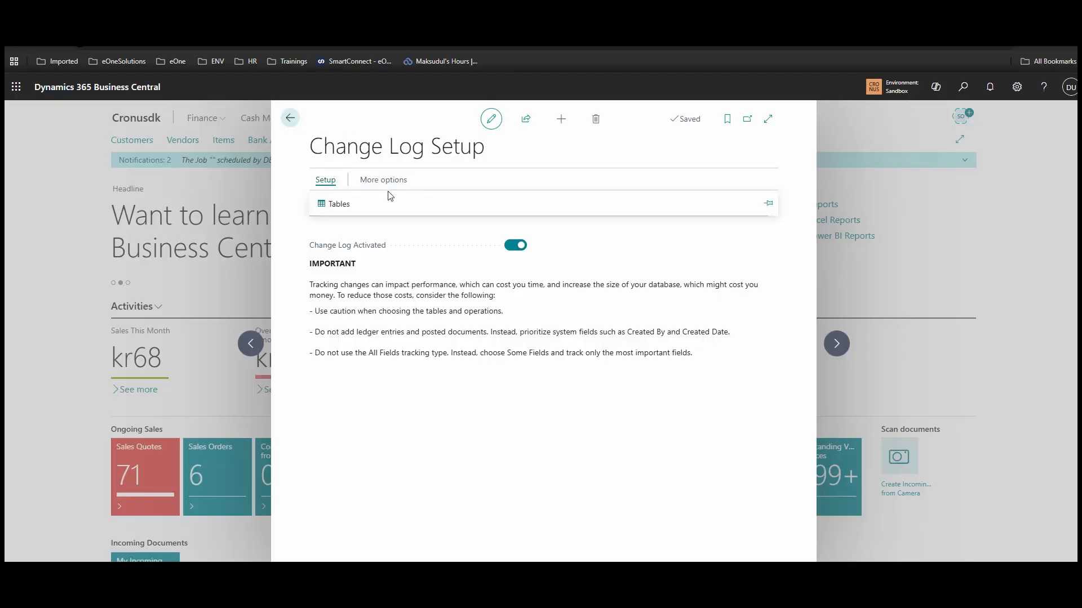
pyautogui.click(336, 206)
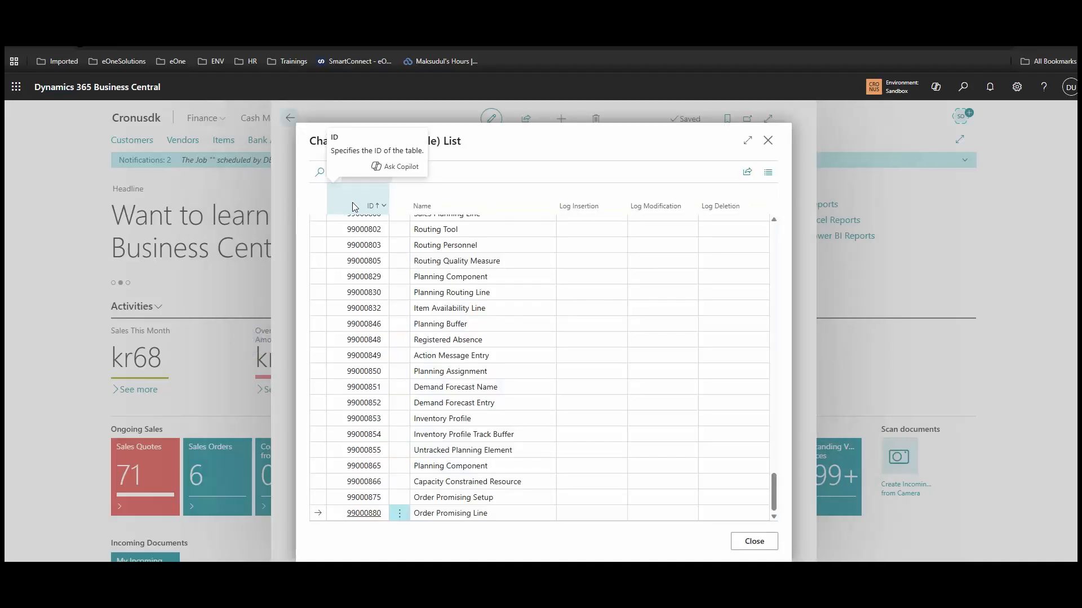
pyautogui.click(321, 172)
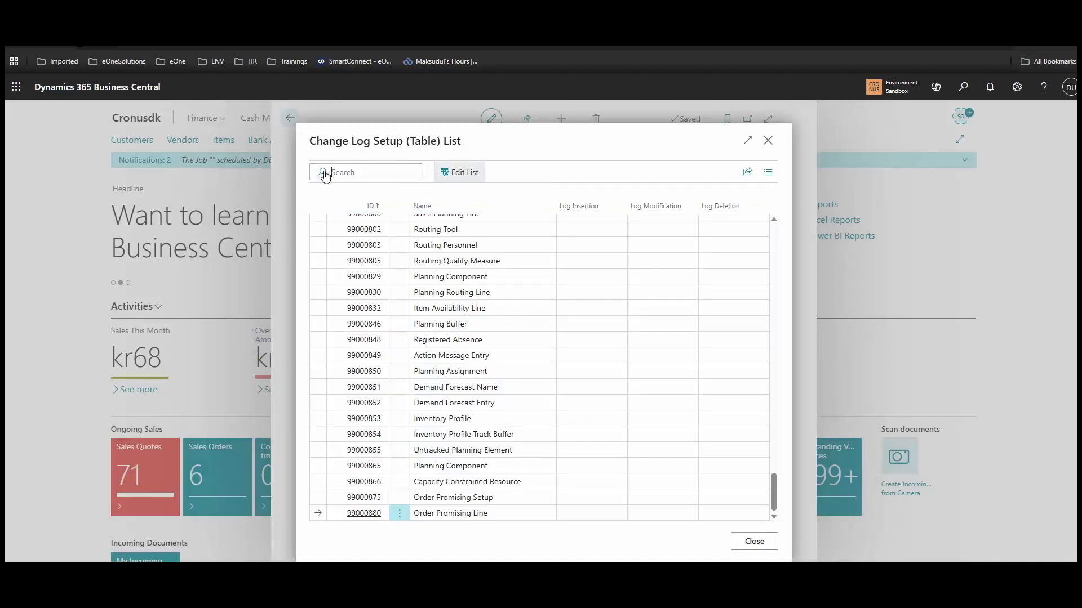
pyautogui.write('item')
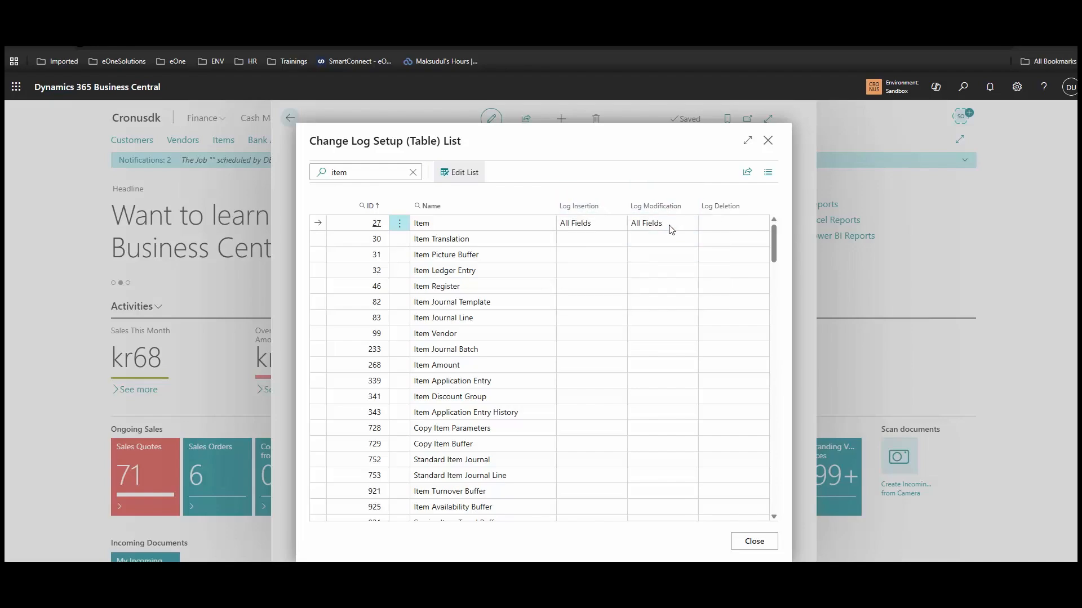
# Set the Item table's Log Modification to Some Fields, go to Unit Price in its field list, and close that list
pyautogui.click(654, 223)
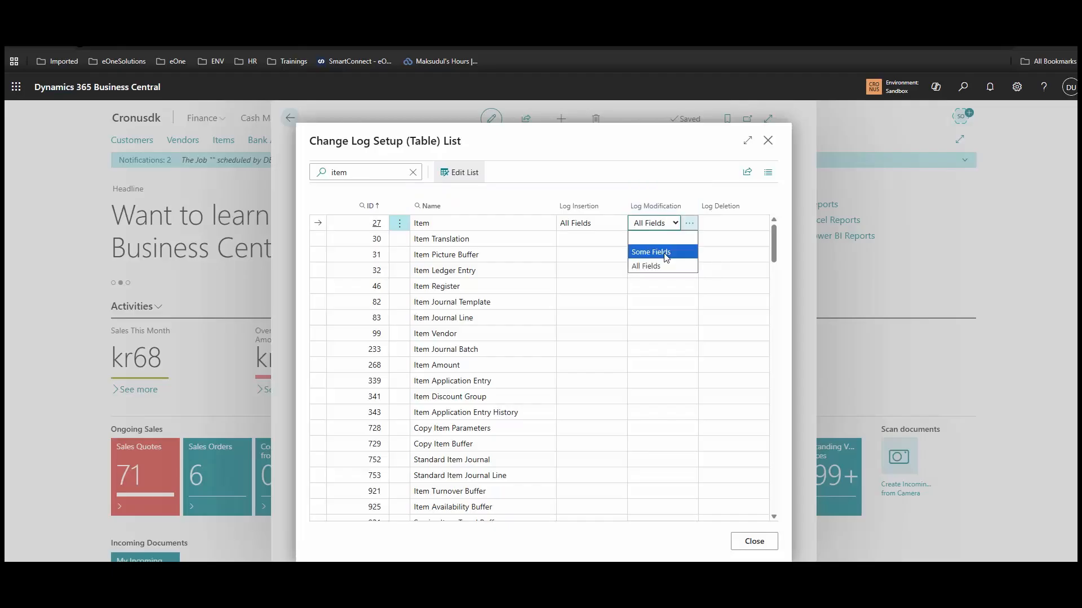
pyautogui.click(666, 254)
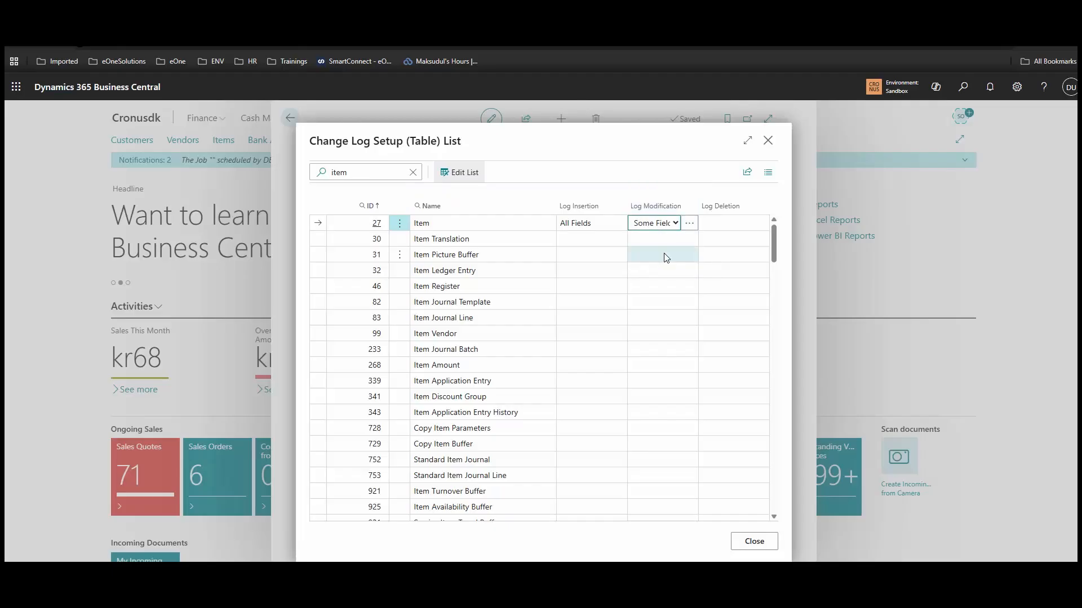
pyautogui.click(691, 224)
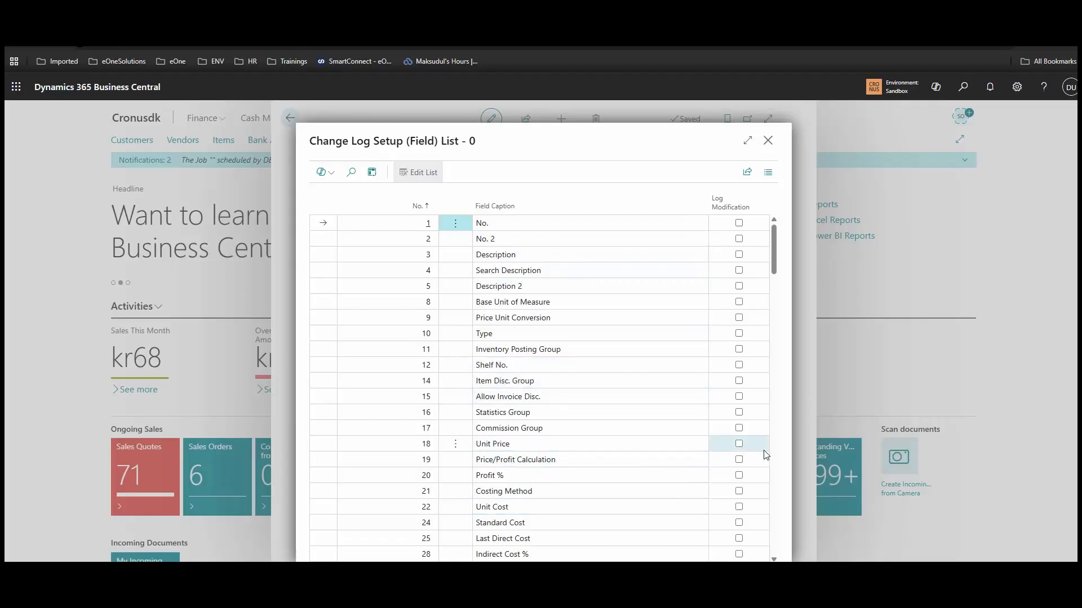
pyautogui.click(739, 445)
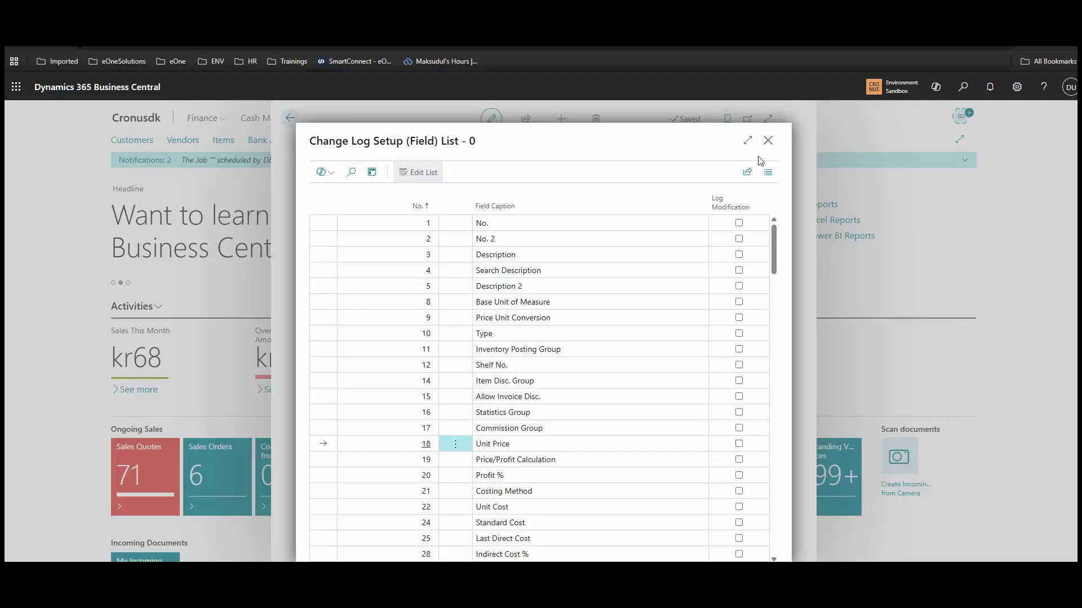
pyautogui.click(767, 140)
# Set the Item table's Log Modification to All Fields, removing the field selections, and close the table list
pyautogui.click(654, 223)
pyautogui.click(654, 266)
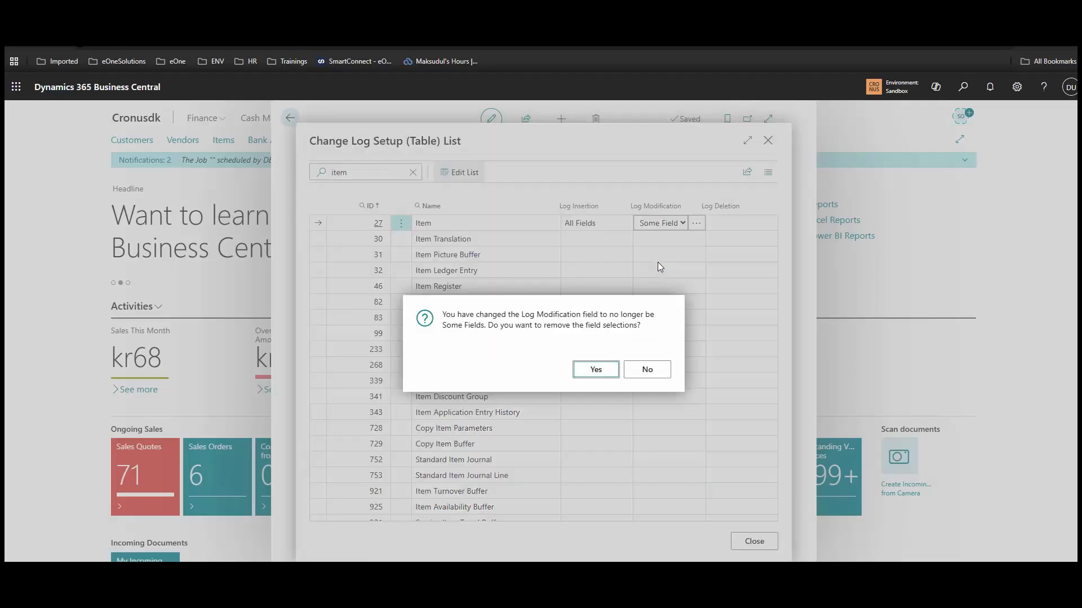
pyautogui.click(610, 370)
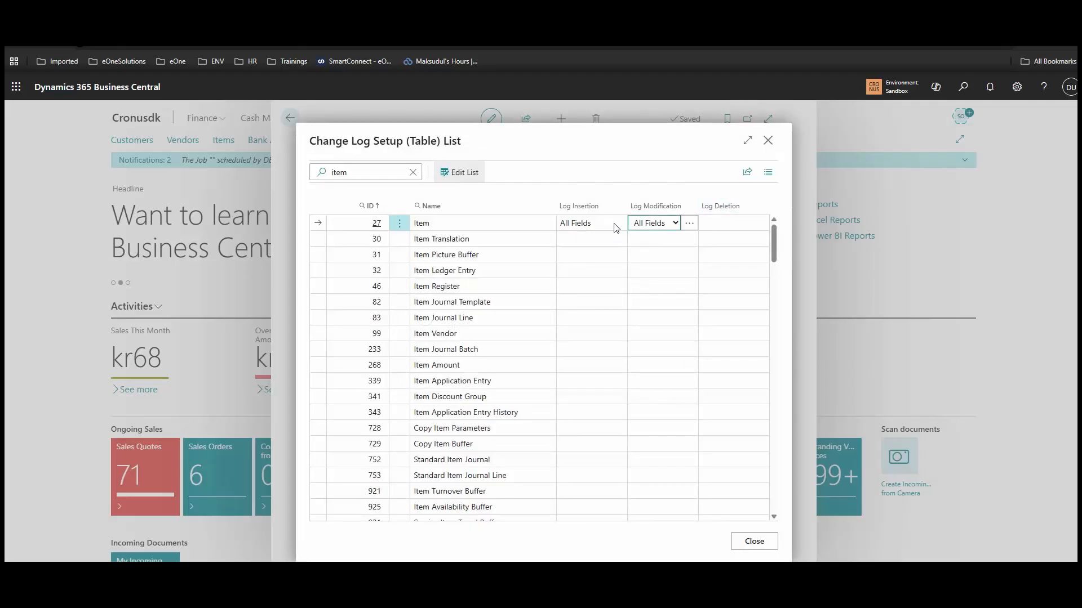
pyautogui.press('Escape')
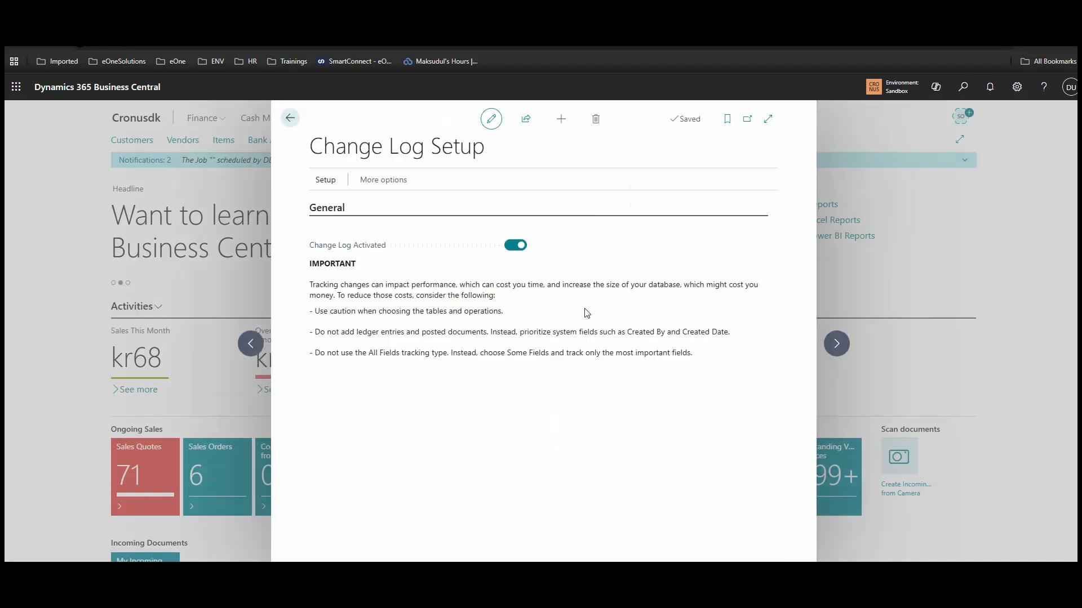
# Switch to SmartConnect and create a change trigger of the Dynamics 365 Business Central OData Change Data Source type
pyautogui.hotkey('ctrl', 'Tab')
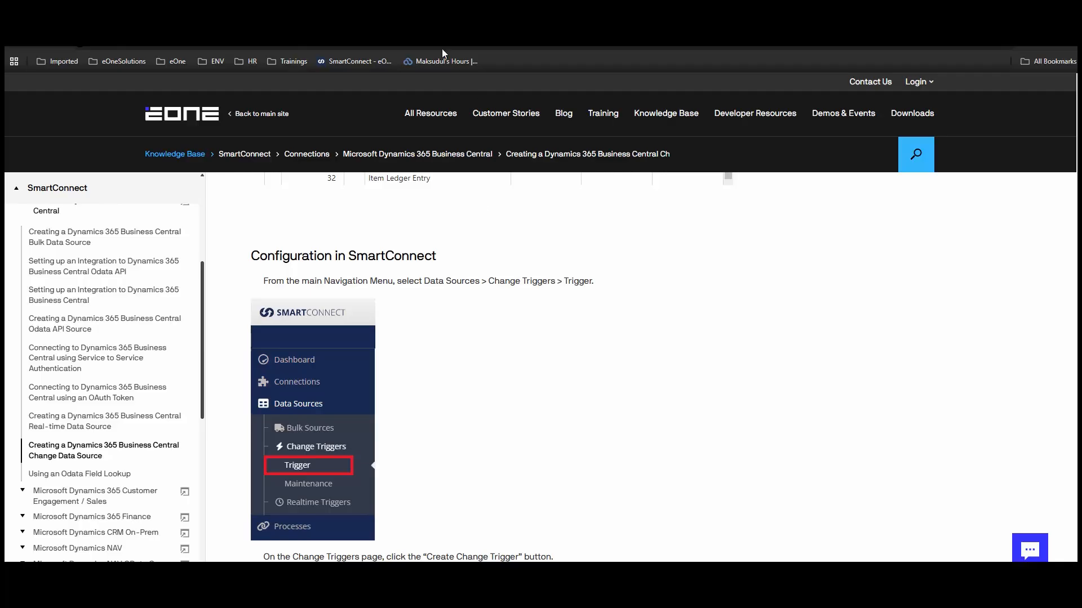
pyautogui.hotkey('ctrl', 'Tab')
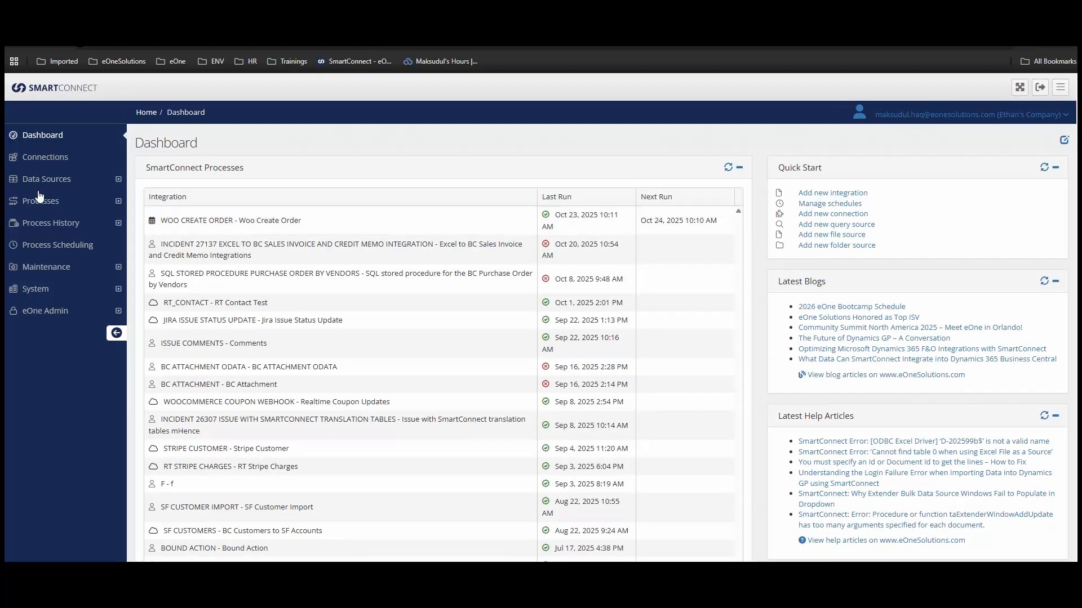
pyautogui.click(20, 179)
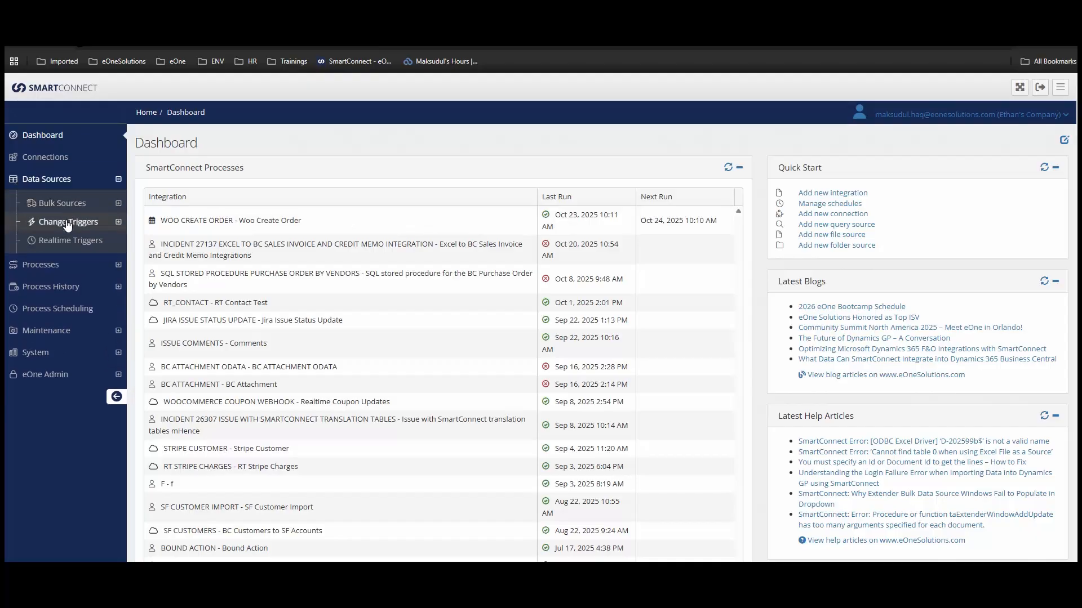
pyautogui.click(114, 224)
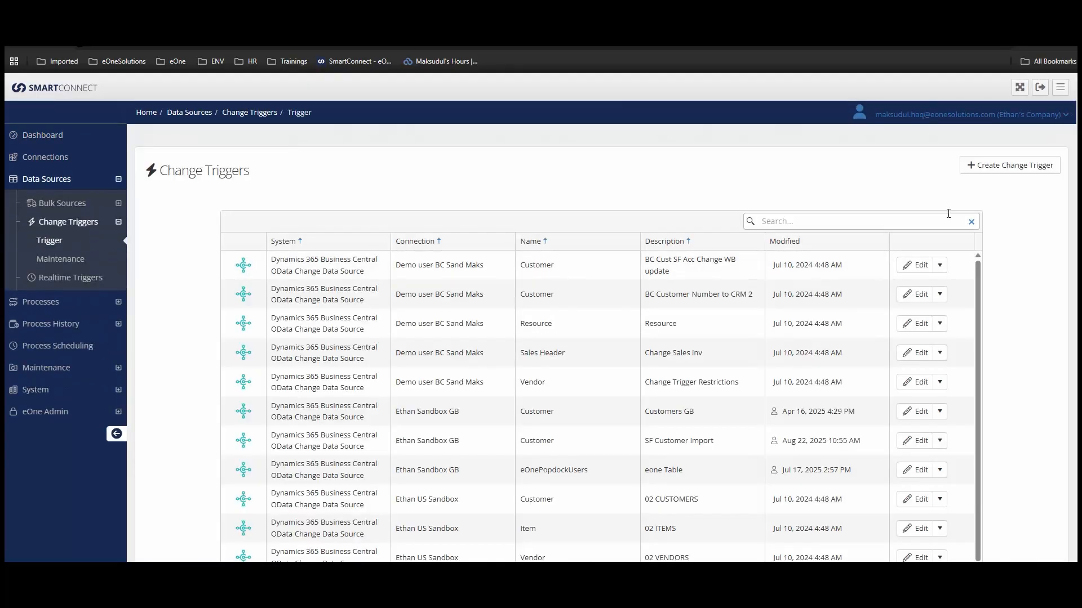
pyautogui.click(997, 168)
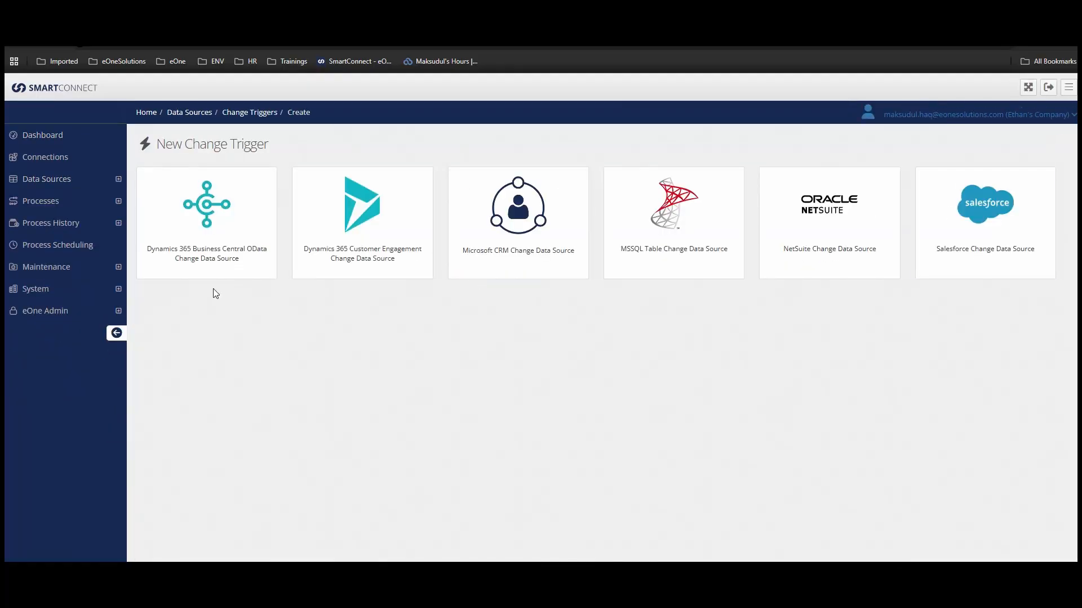
pyautogui.click(245, 261)
# Describe the trigger as "Item Modified", choose the demo user's Business Central sandbox connection, and validate it
pyautogui.click(632, 216)
pyautogui.write('Item Modified')
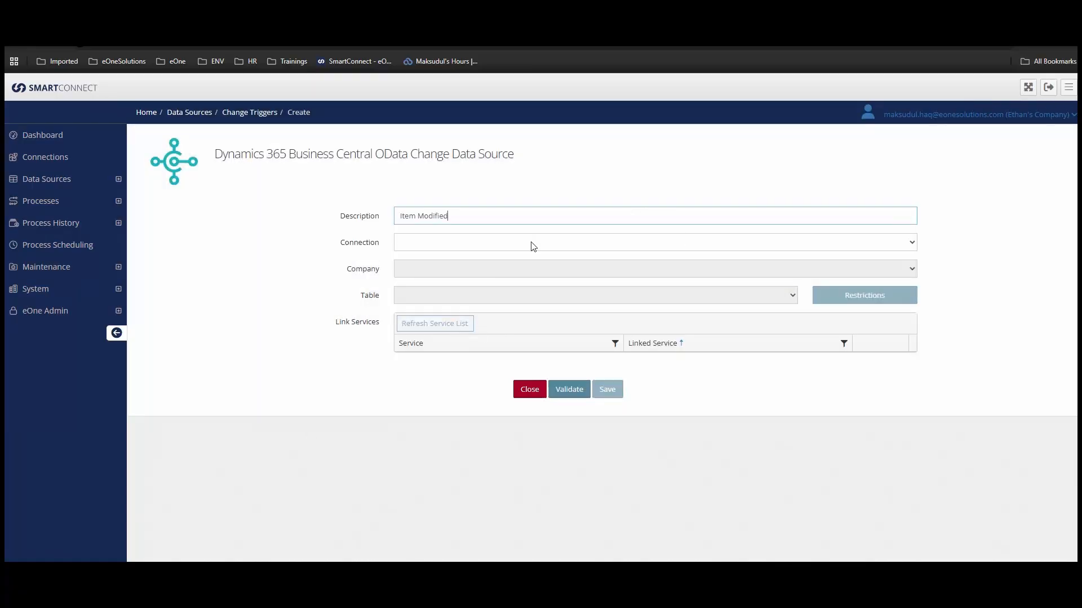
pyautogui.click(489, 247)
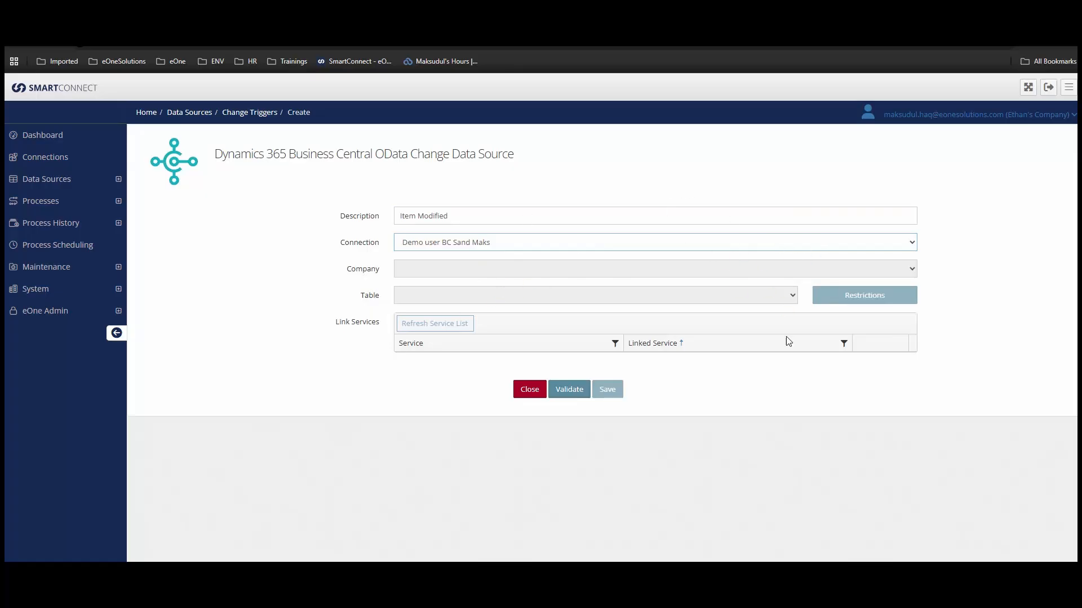
pyautogui.click(577, 393)
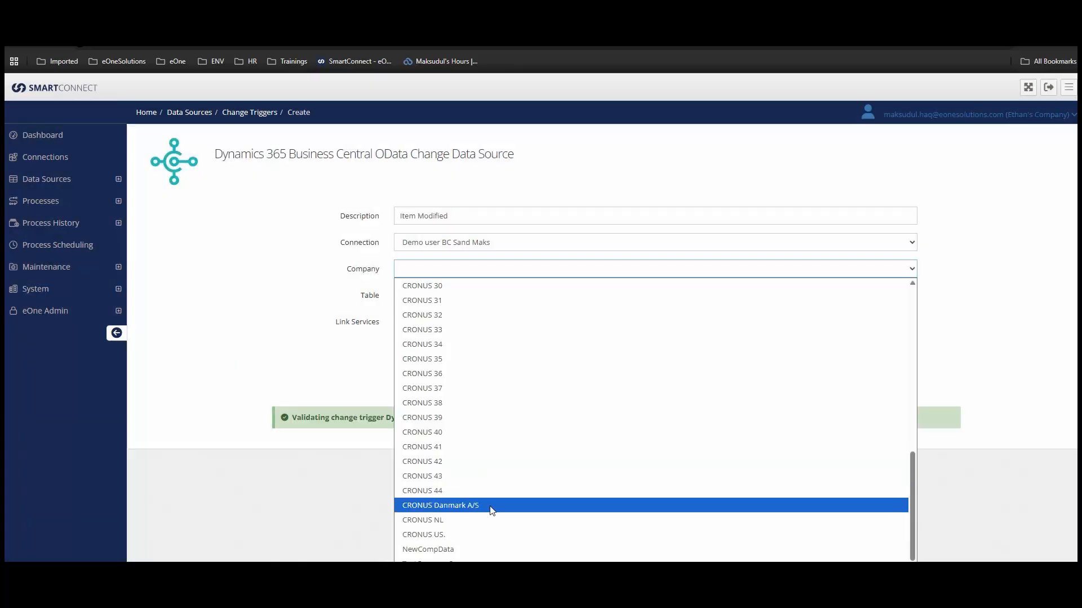
# Set the trigger's company to CRONUS Danmark A/S and its table to Item
pyautogui.click(490, 506)
pyautogui.click(489, 297)
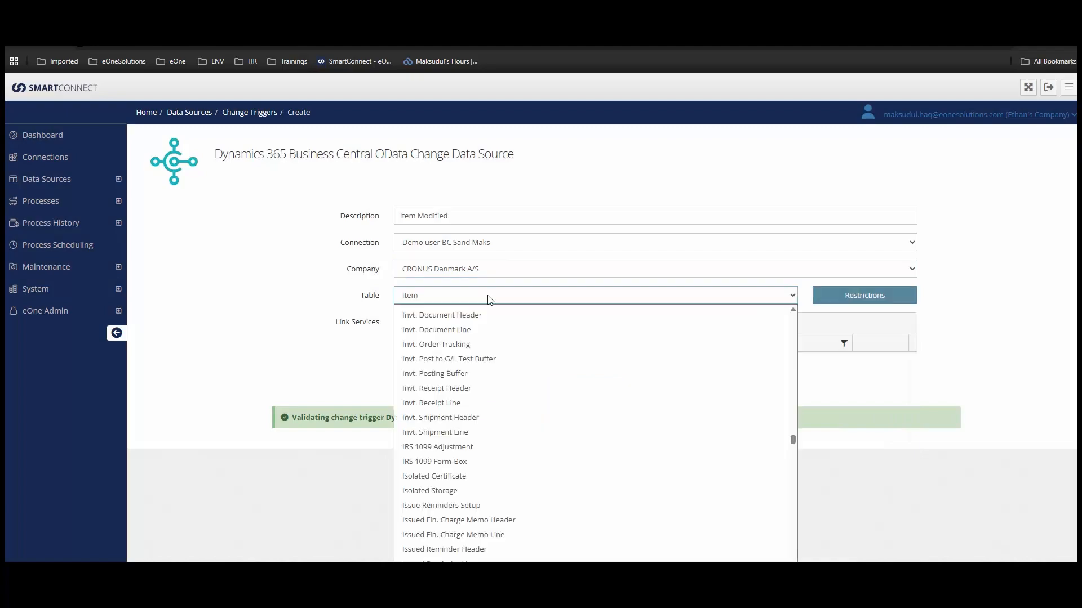
pyautogui.click(489, 299)
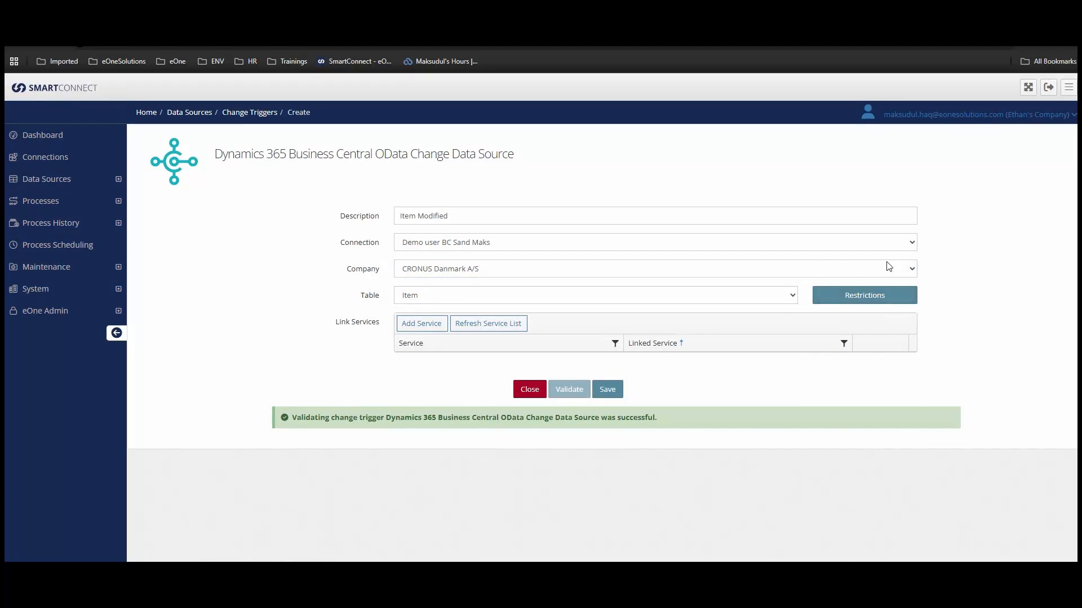
pyautogui.click(890, 300)
pyautogui.click(437, 319)
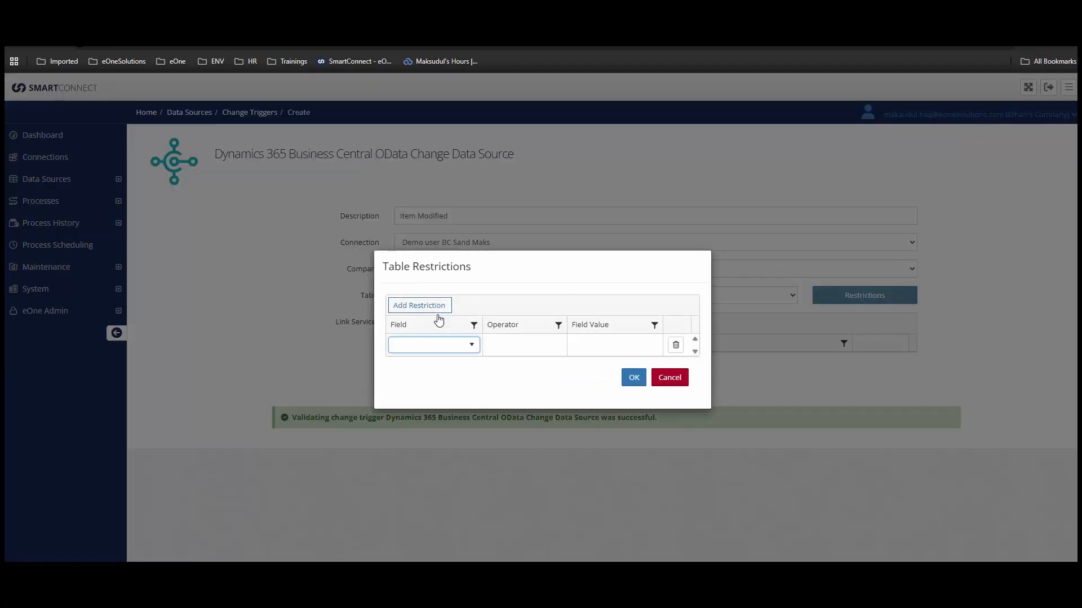
pyautogui.click(472, 348)
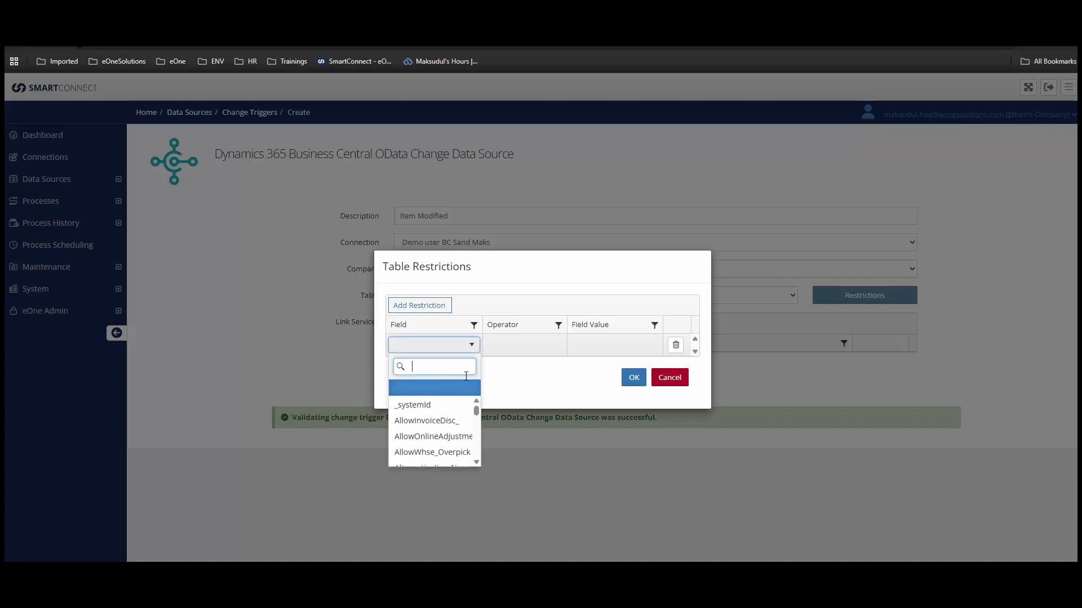
pyautogui.scroll(-1, 461, 415)
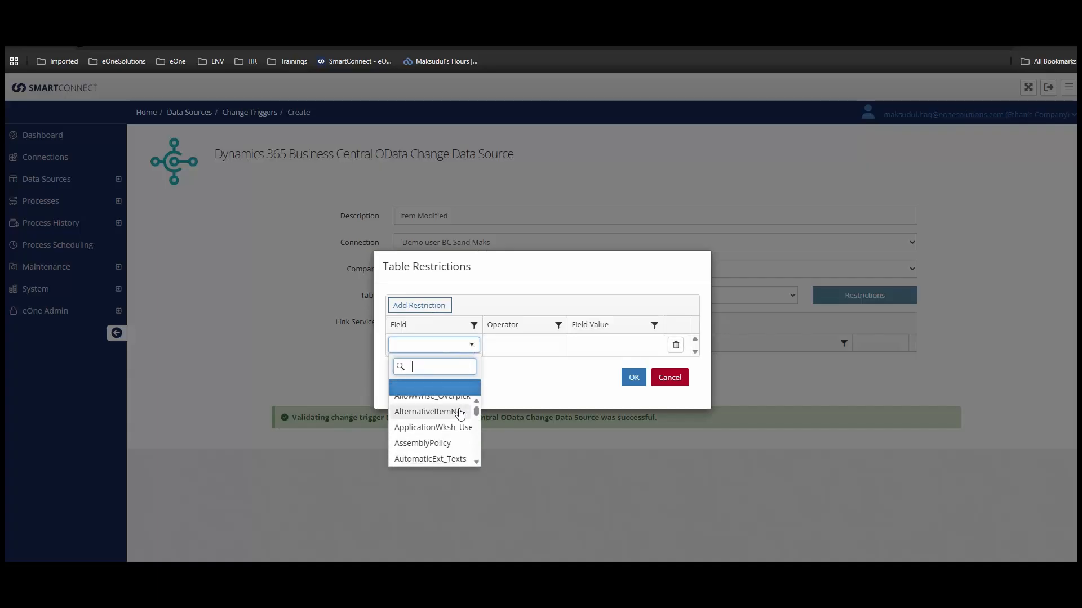
pyautogui.scroll(-1, 457, 415)
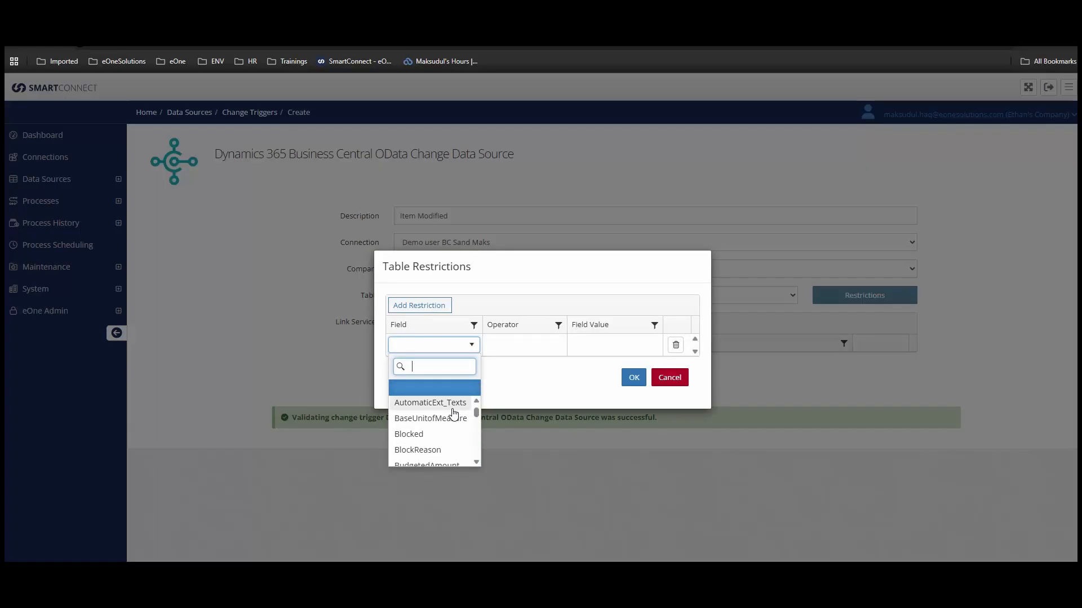
pyautogui.click(421, 435)
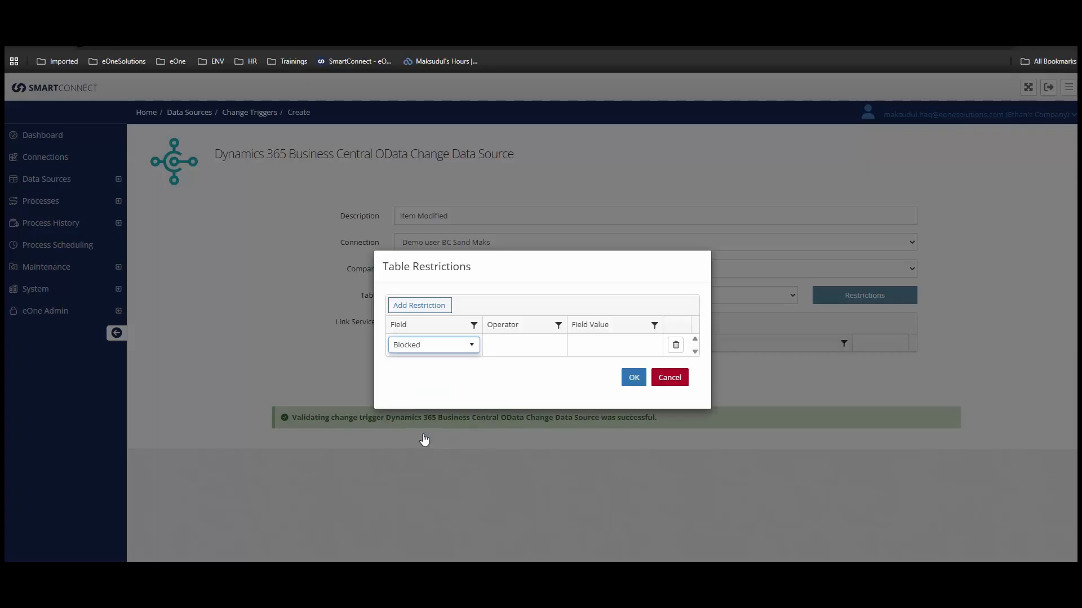
pyautogui.click(558, 344)
pyautogui.click(555, 345)
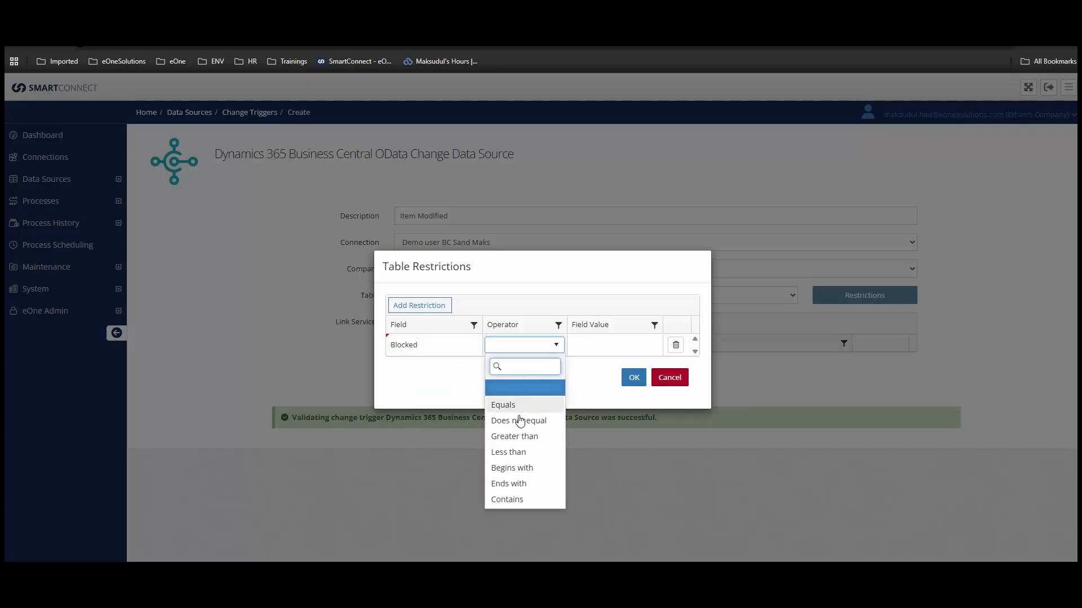
pyautogui.click(515, 405)
pyautogui.click(629, 348)
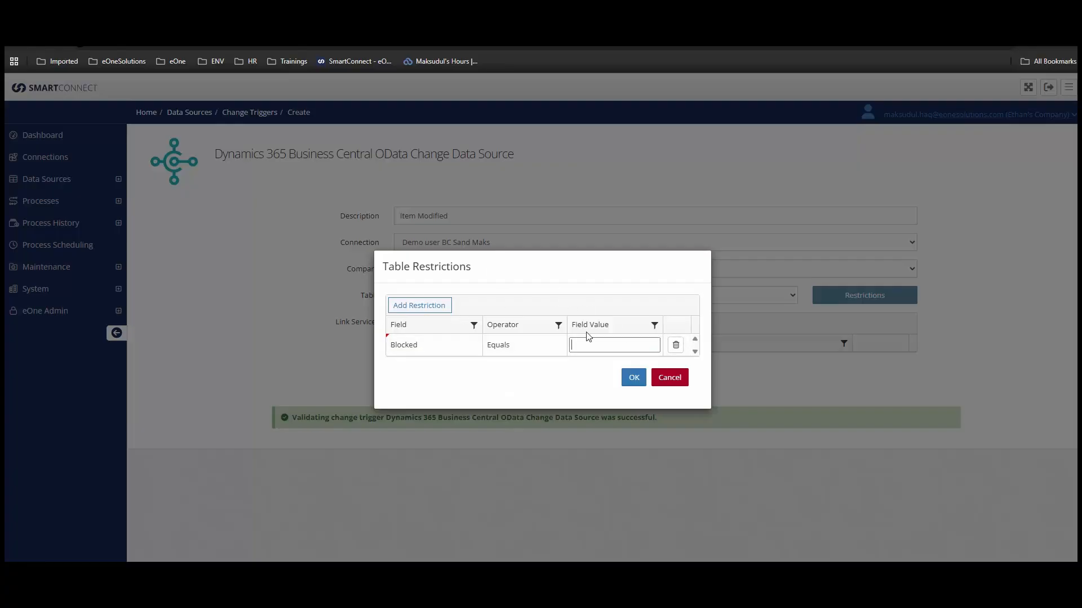
pyautogui.click(681, 382)
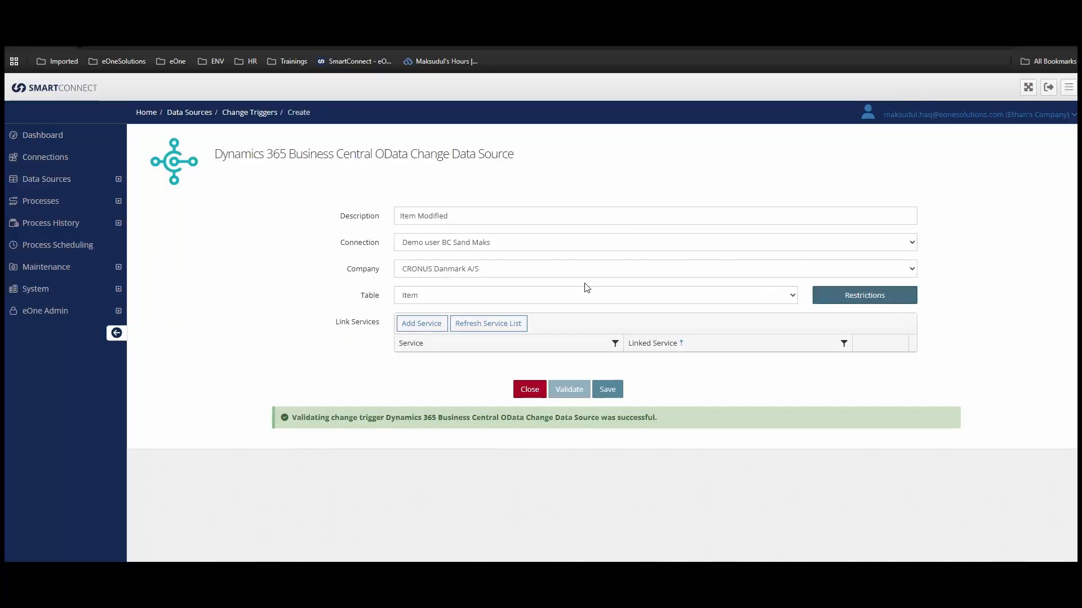
# Start a link service, read the knowledge base instructions on linking services to a Business Central change source, and cancel the link service
pyautogui.click(427, 326)
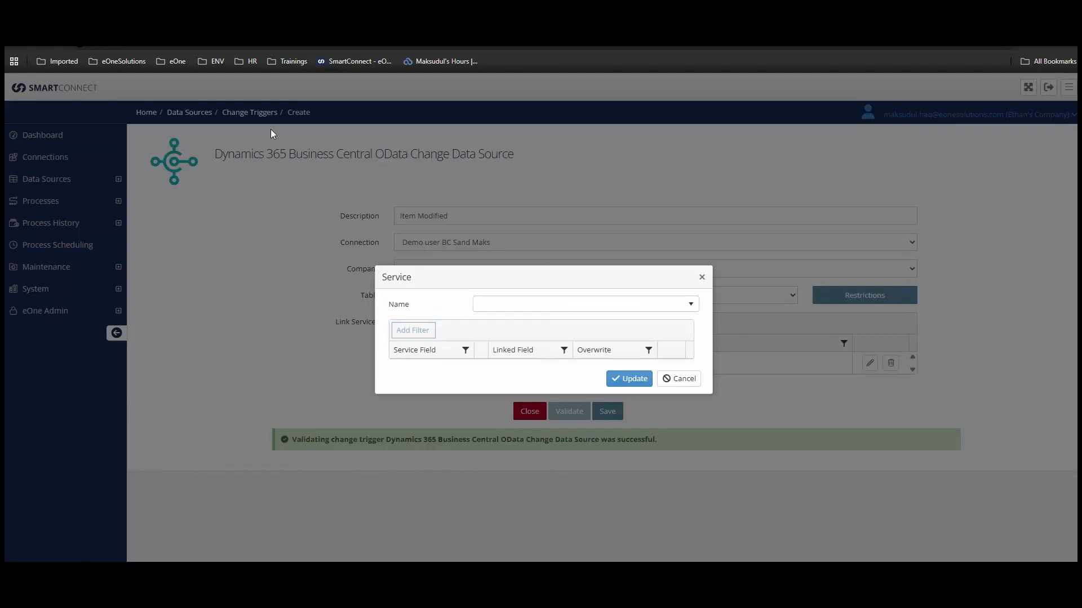
pyautogui.click(163, 21)
pyautogui.scroll(-15, 453, 329)
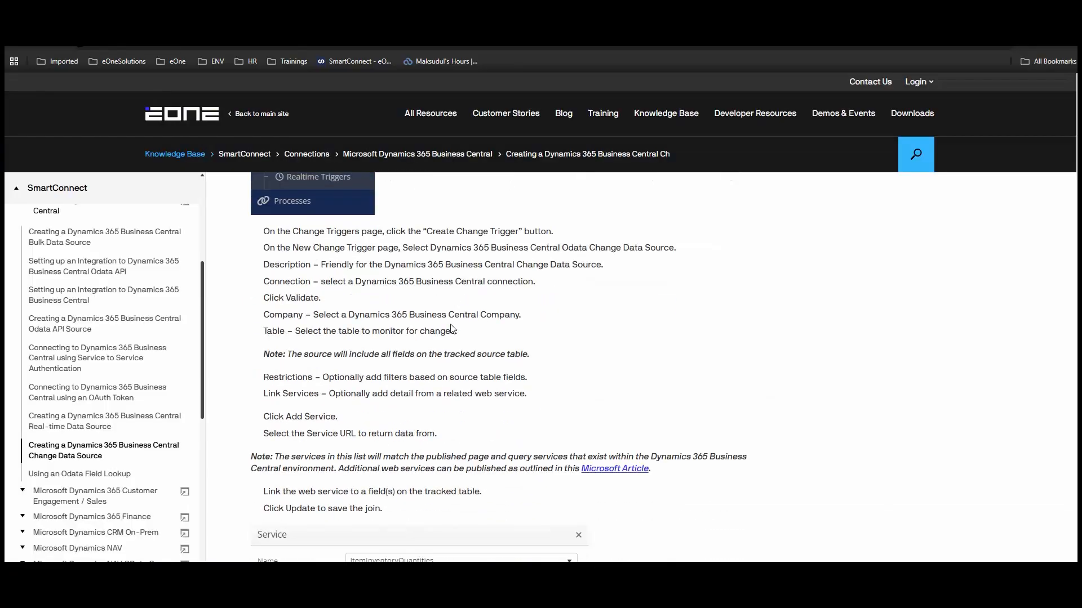
pyautogui.scroll(-3, 458, 328)
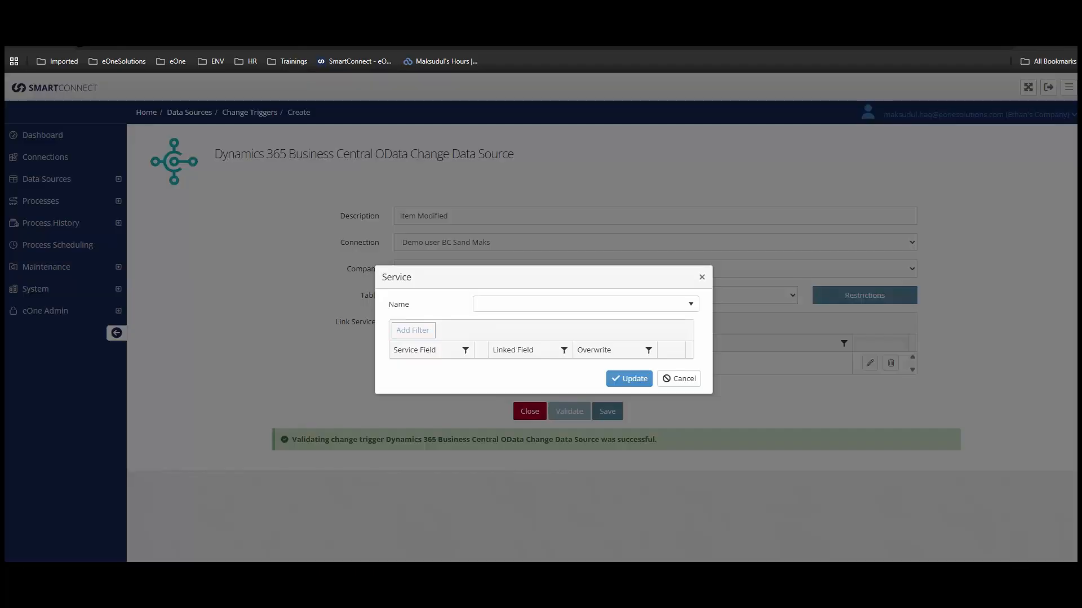
pyautogui.click(682, 379)
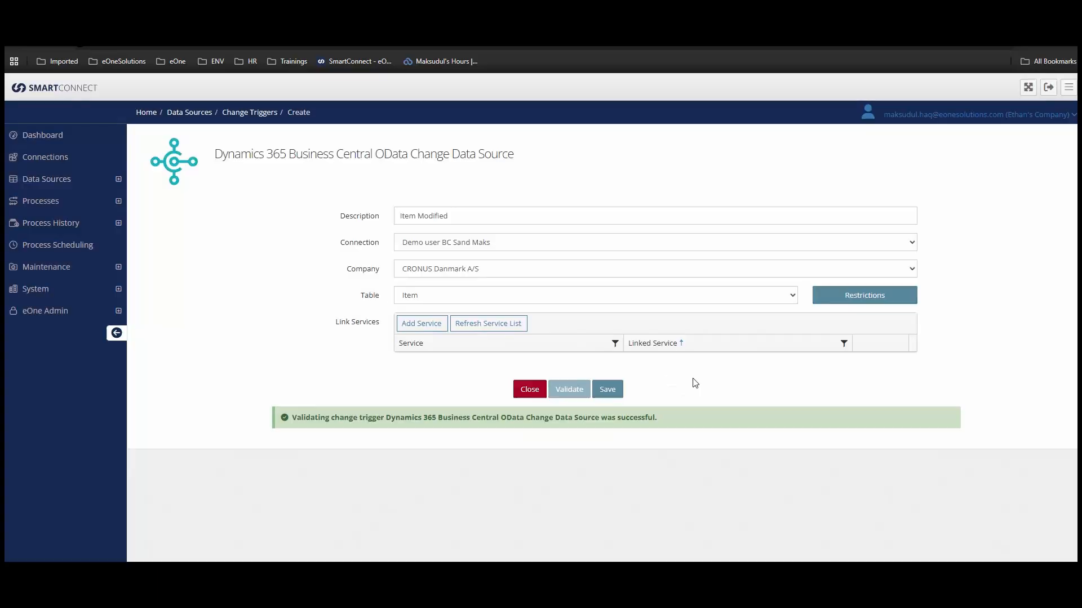
# Save the change trigger and create an integration process with the ID and description "BC Item modified"
pyautogui.click(609, 392)
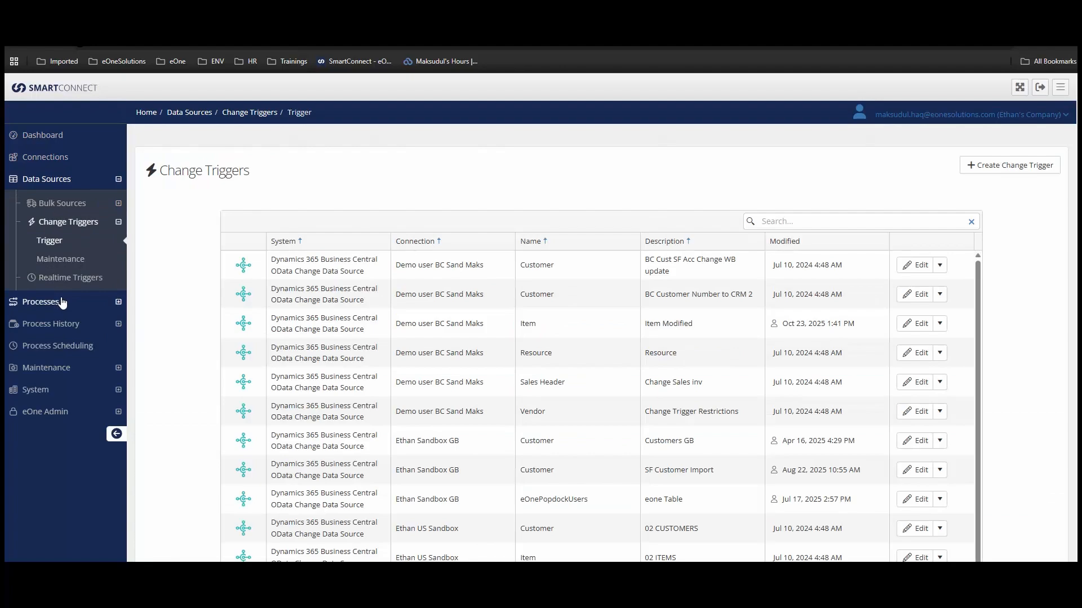
pyautogui.click(45, 302)
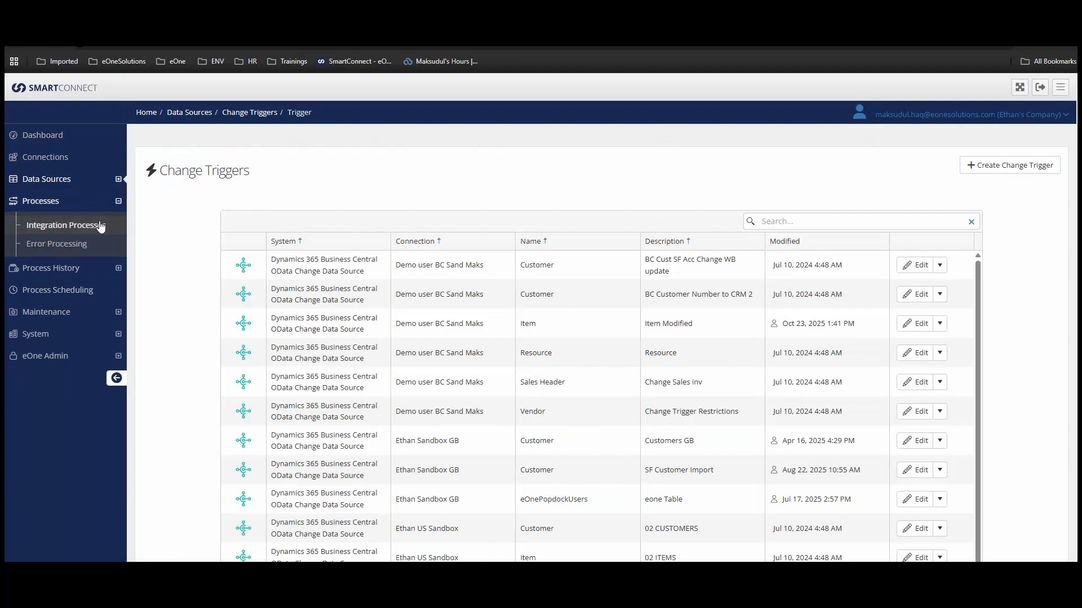
pyautogui.click(100, 226)
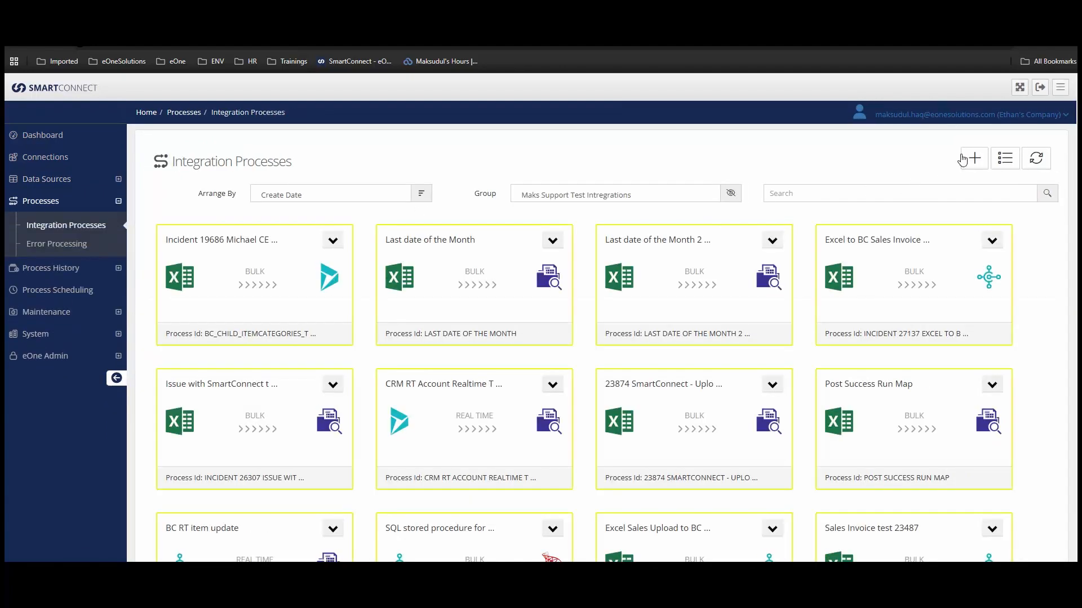
pyautogui.click(964, 159)
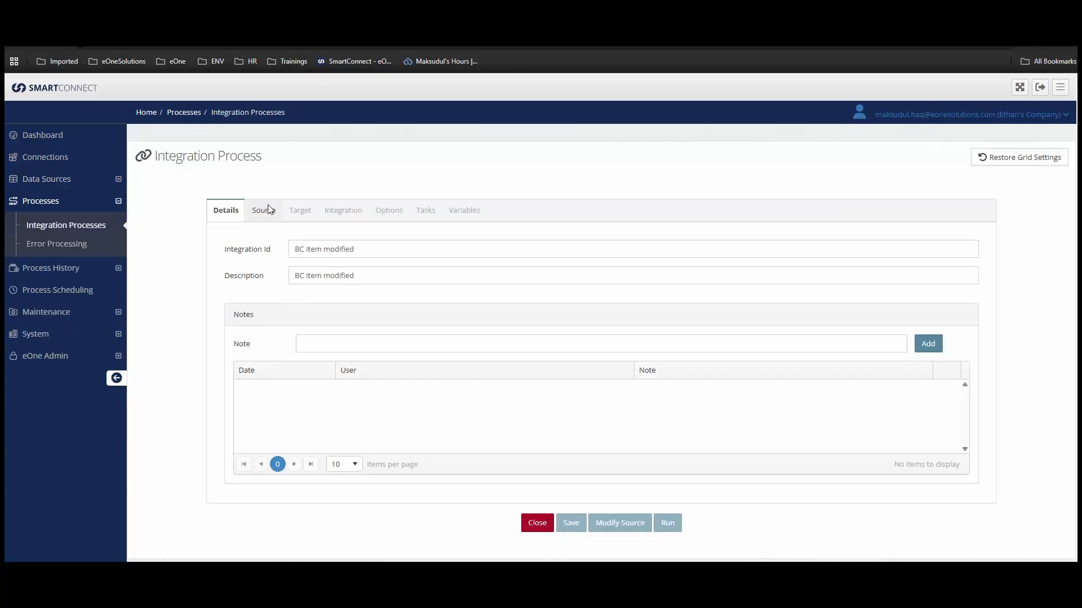
# Set the integration's source type to Changes Only and its source to Dynamics 365 Business Central Change Data Source
pyautogui.click(263, 210)
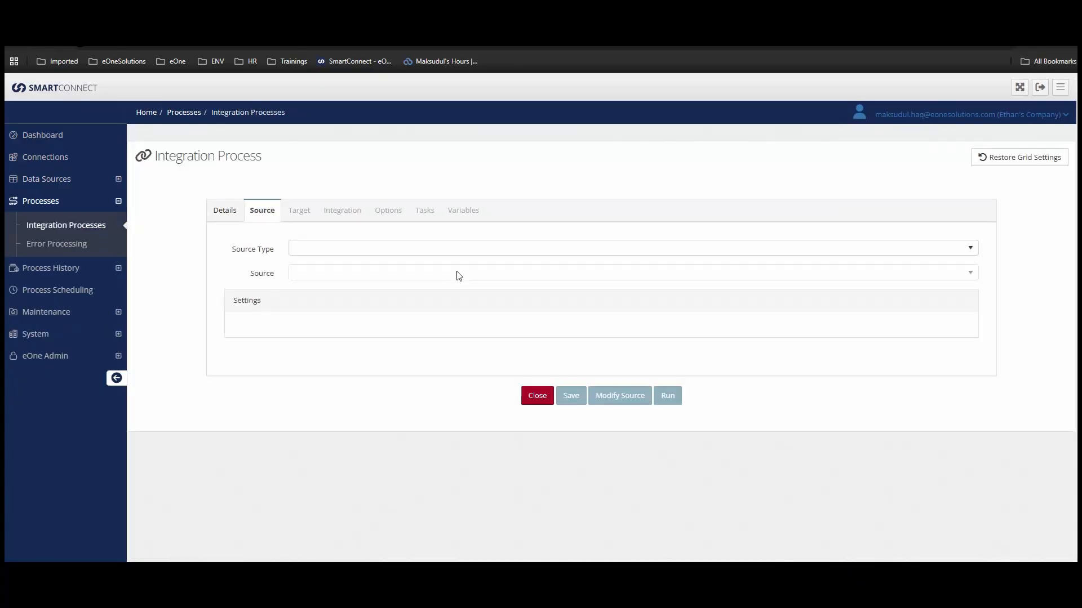
pyautogui.click(443, 252)
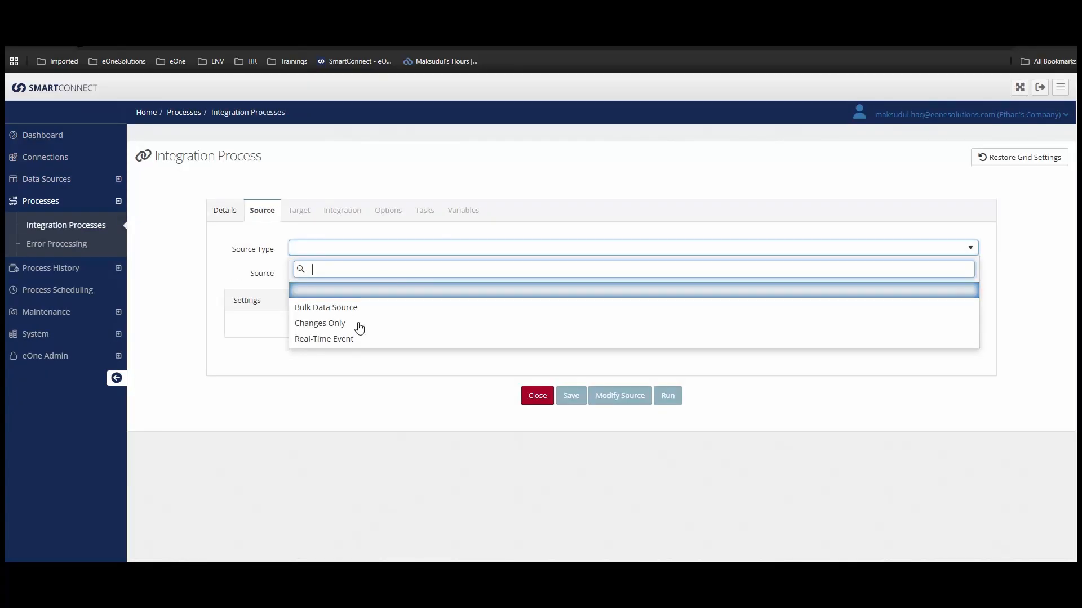
pyautogui.click(347, 324)
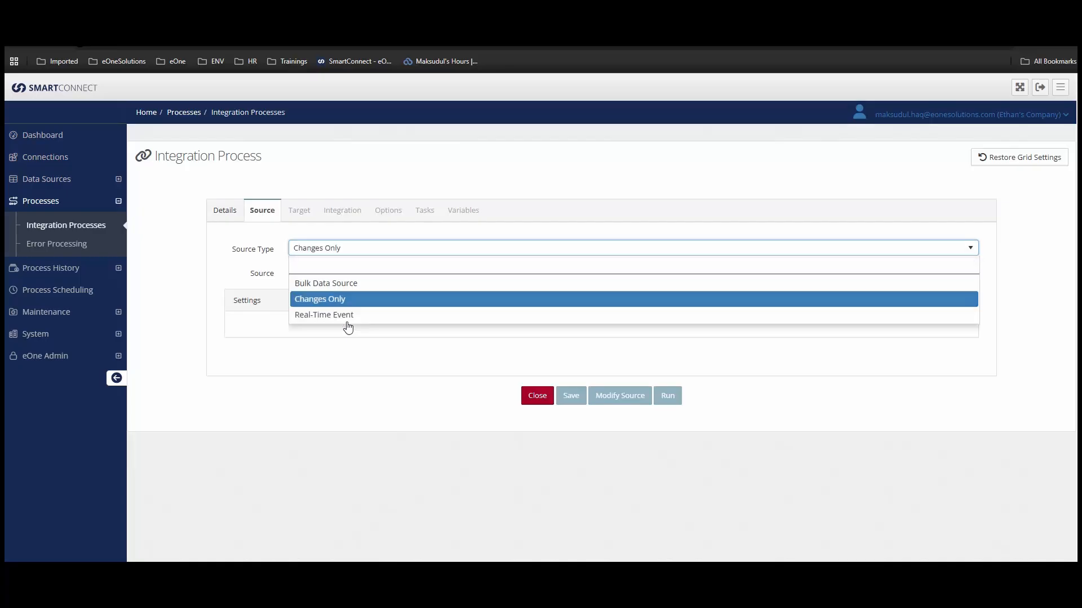
pyautogui.click(333, 274)
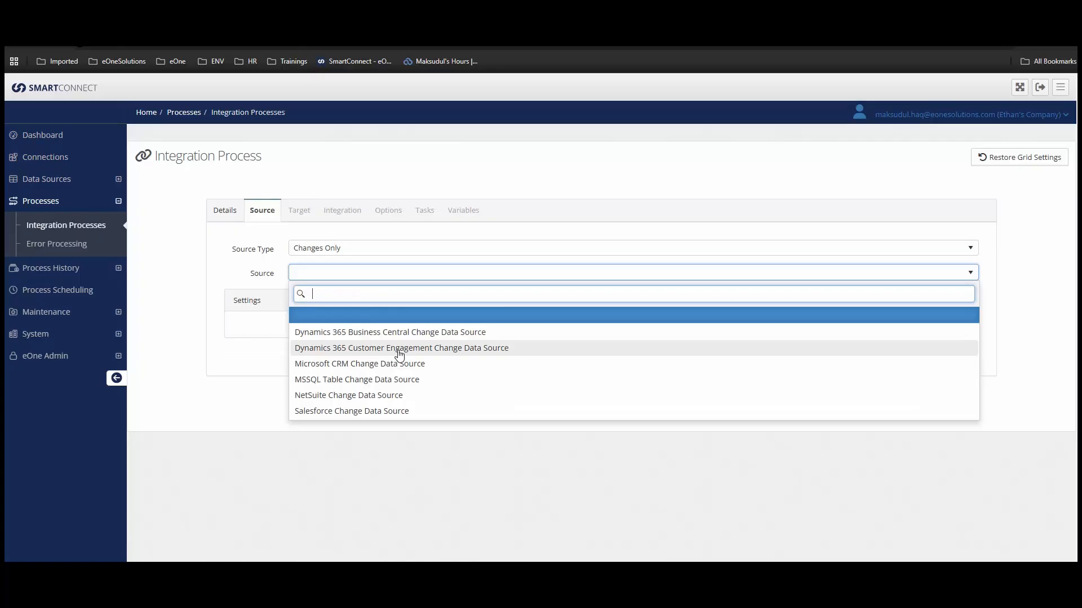
pyautogui.click(426, 333)
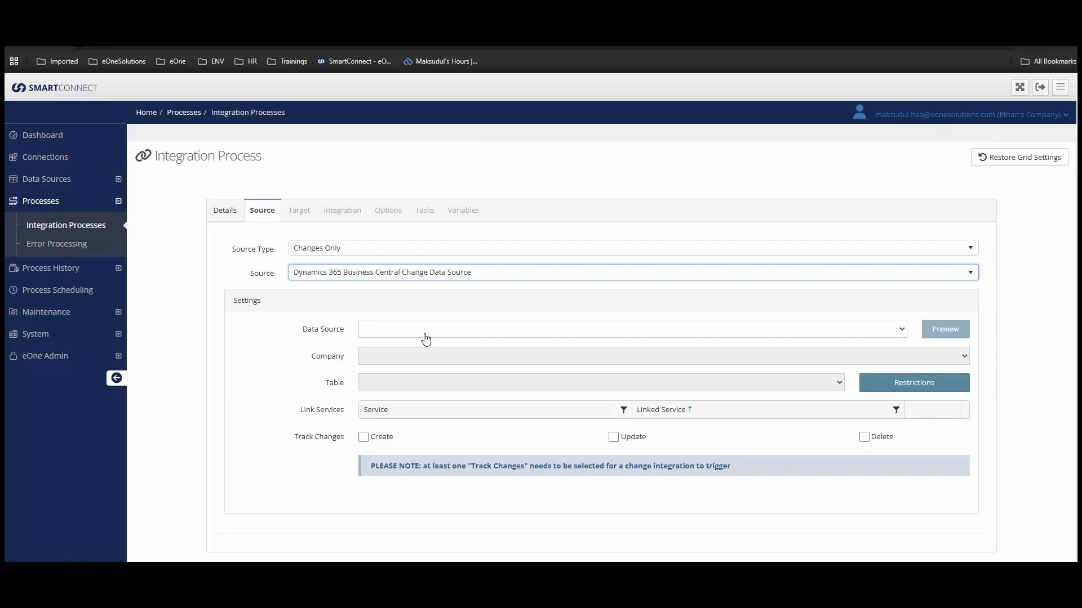
# Choose the Item Modified data source for CRONUS Danmark A/S and track Create and Update changes
pyautogui.click(318, 336)
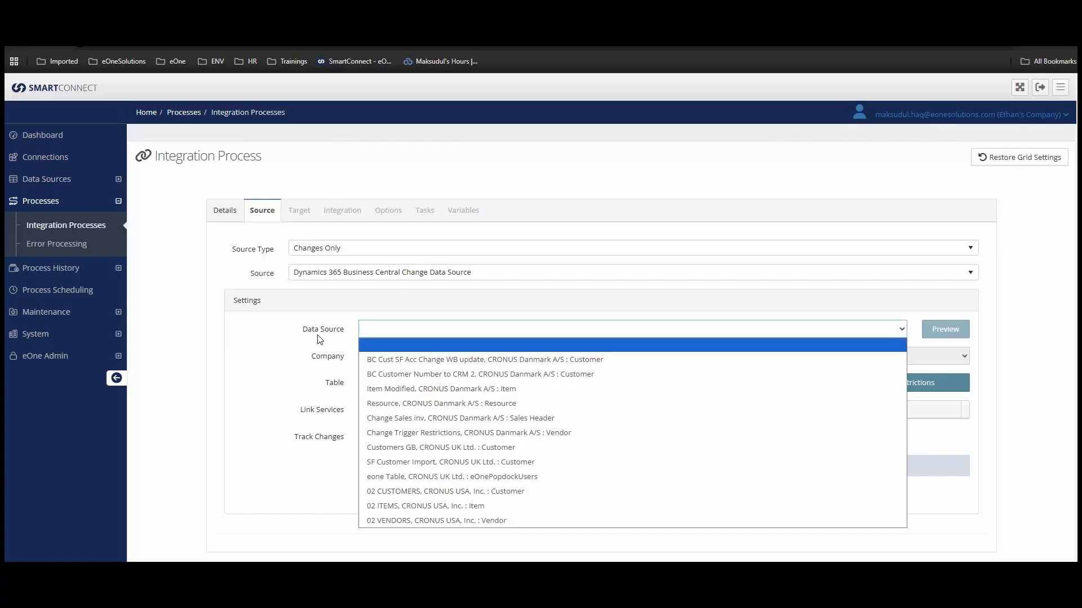
pyautogui.press('Down')
pyautogui.press('Down')
pyautogui.press('Down')
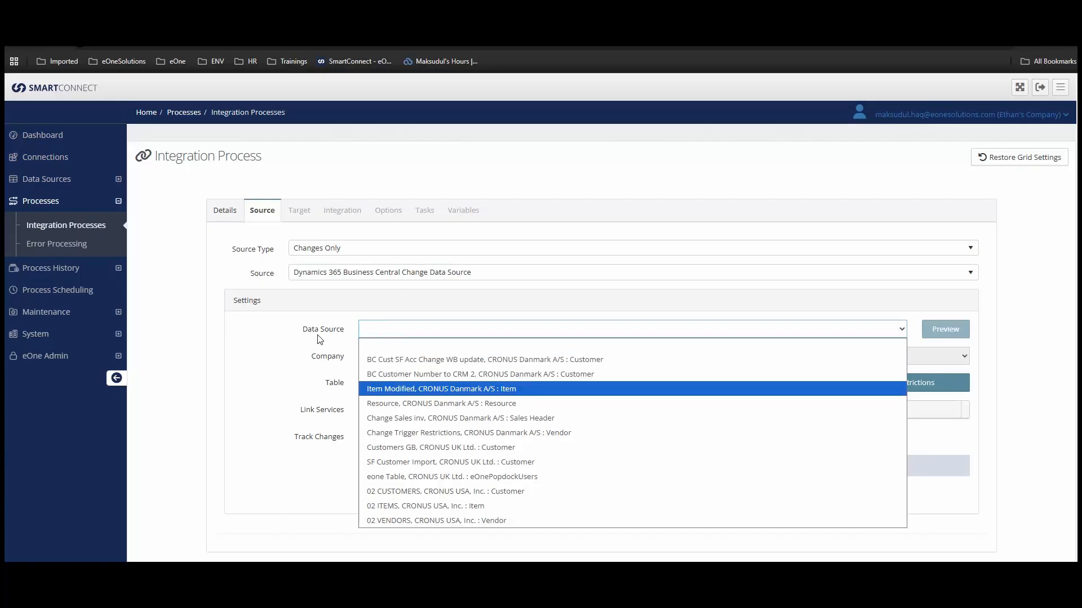
pyautogui.press('Return')
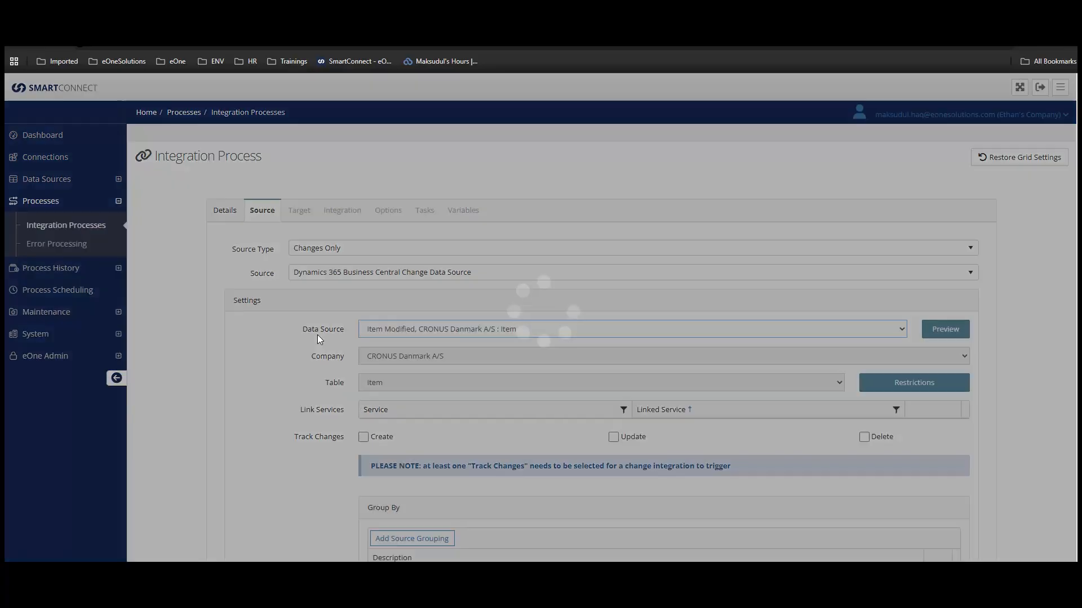
pyautogui.scroll(-1, 320, 338)
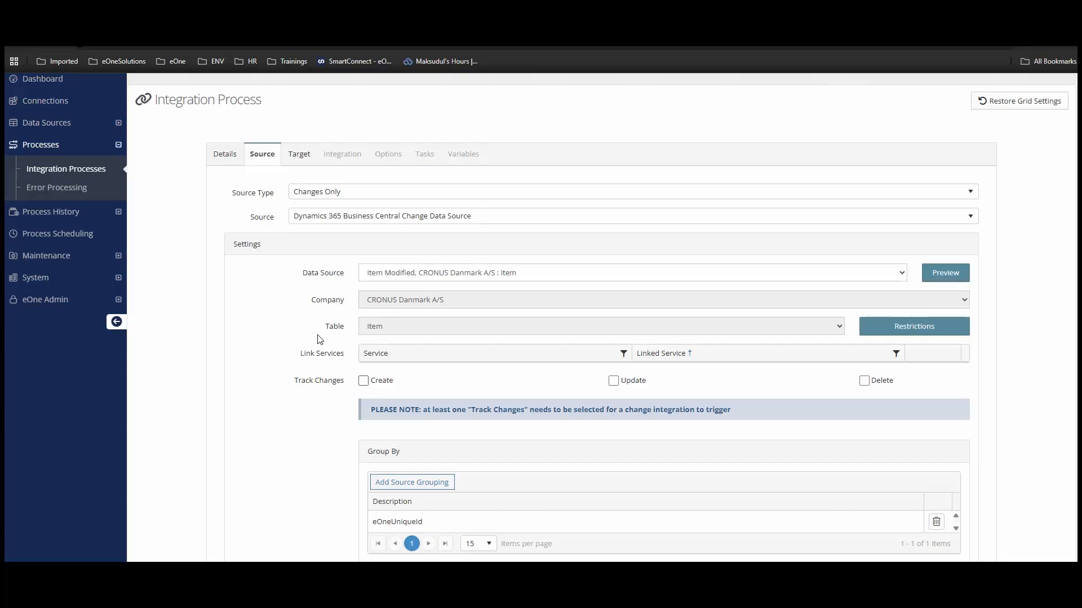
pyautogui.press('space')
pyautogui.click(613, 380)
pyautogui.scroll(1, 320, 340)
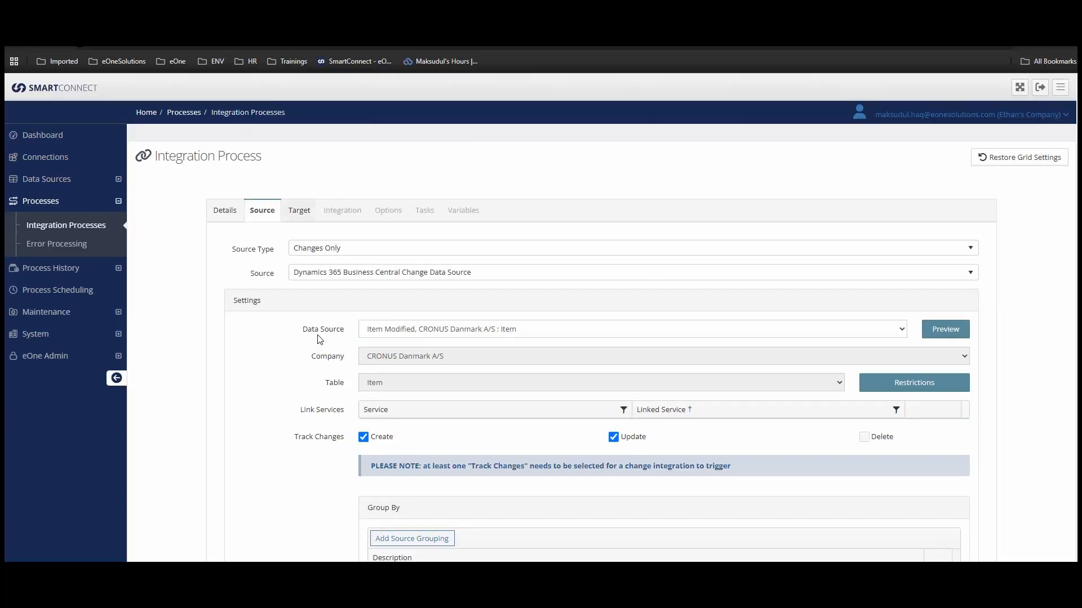
# Set the target to Export to File as an Excel file named "Modified BC Item" with headings included
pyautogui.click(299, 210)
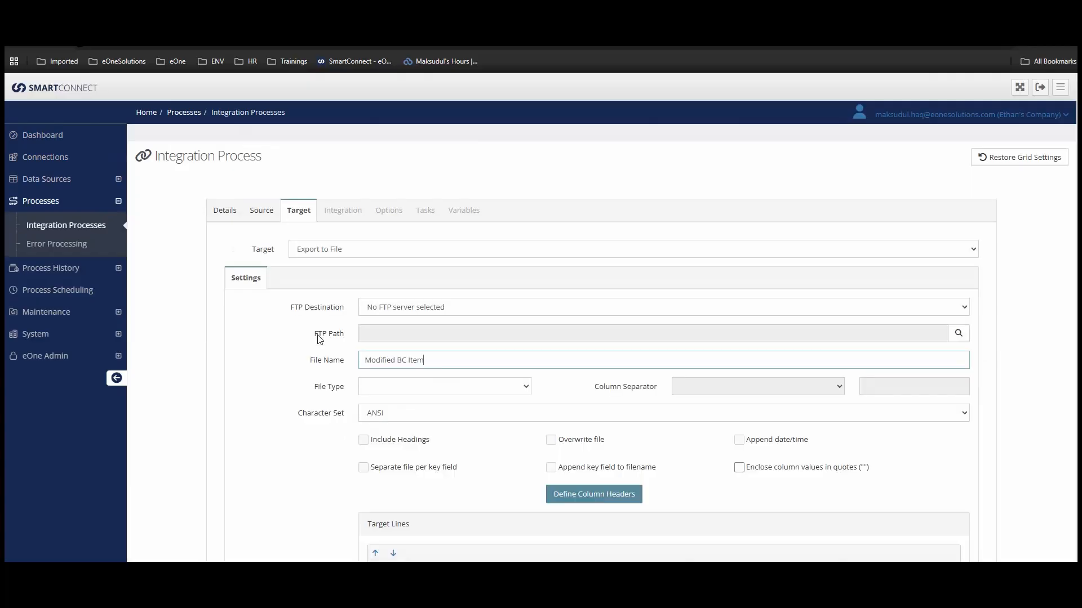
pyautogui.click(445, 387)
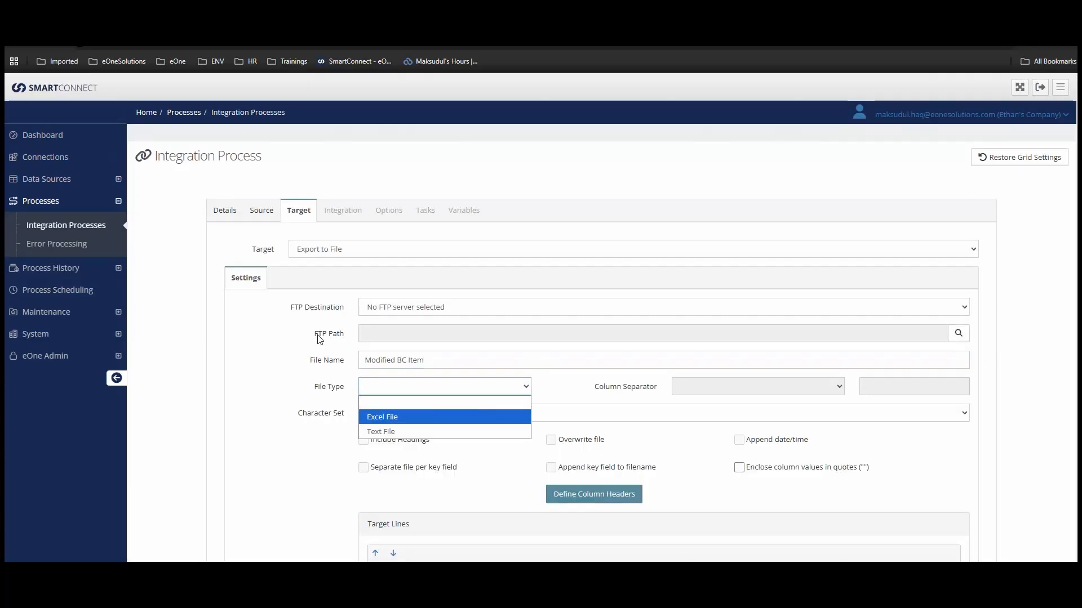
pyautogui.press('Return')
pyautogui.scroll(-2, 319, 338)
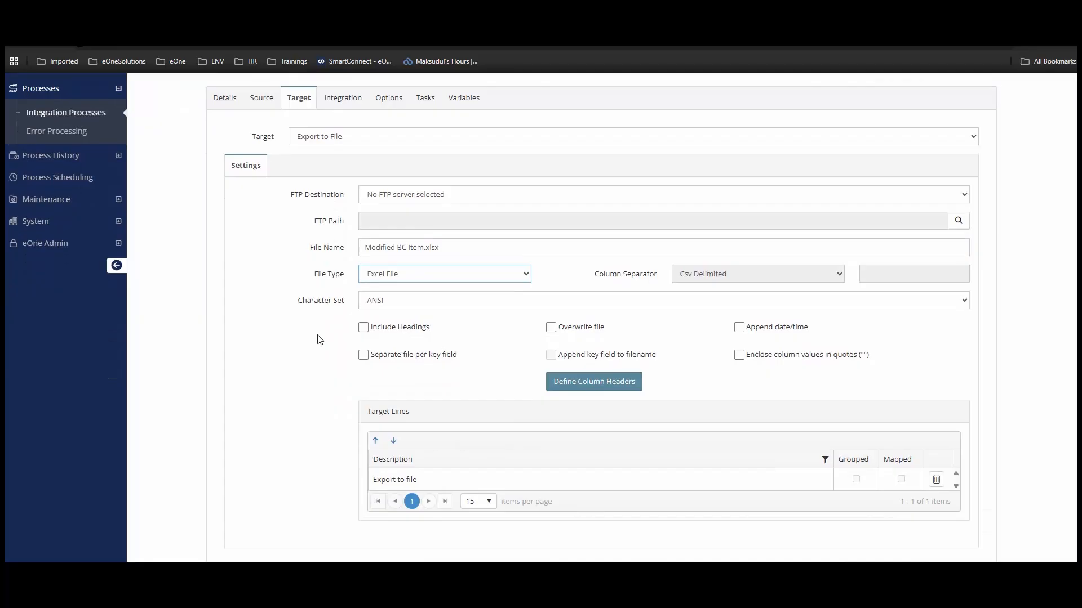
pyautogui.click(363, 327)
pyautogui.scroll(2, 319, 340)
# Review the source-to-target column mapping of the Export to file line and save the integration process
pyautogui.click(342, 210)
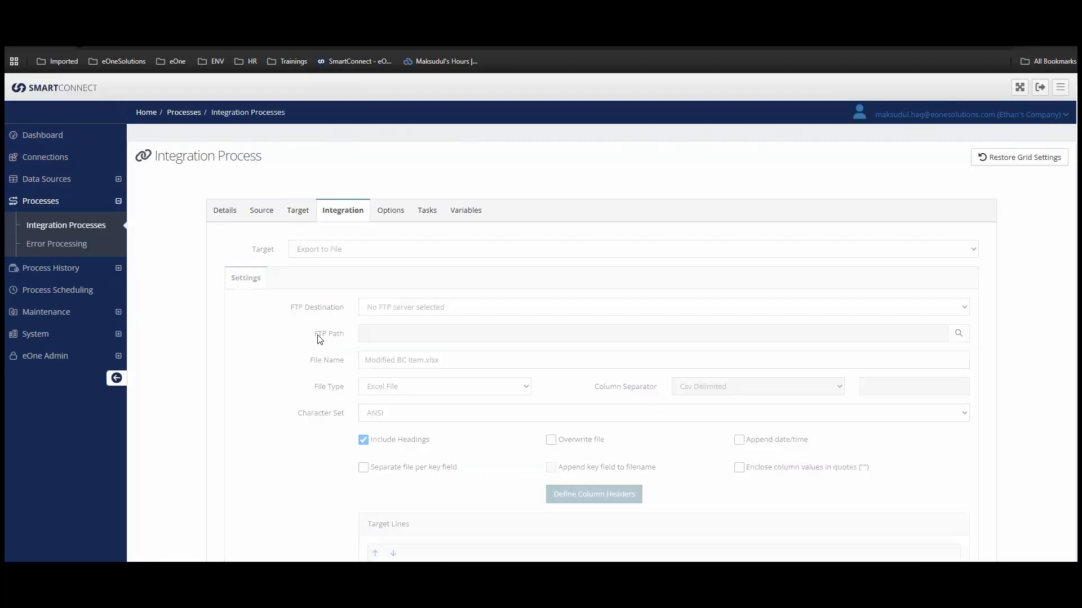
pyautogui.scroll(-4, 320, 338)
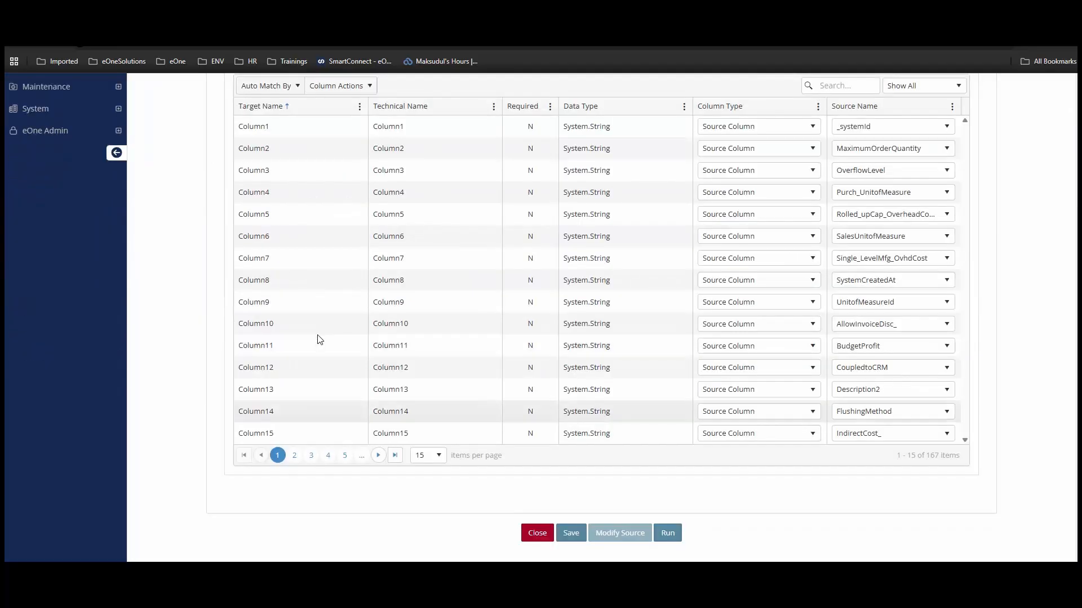
pyautogui.scroll(4, 319, 338)
pyautogui.scroll(-5, 319, 338)
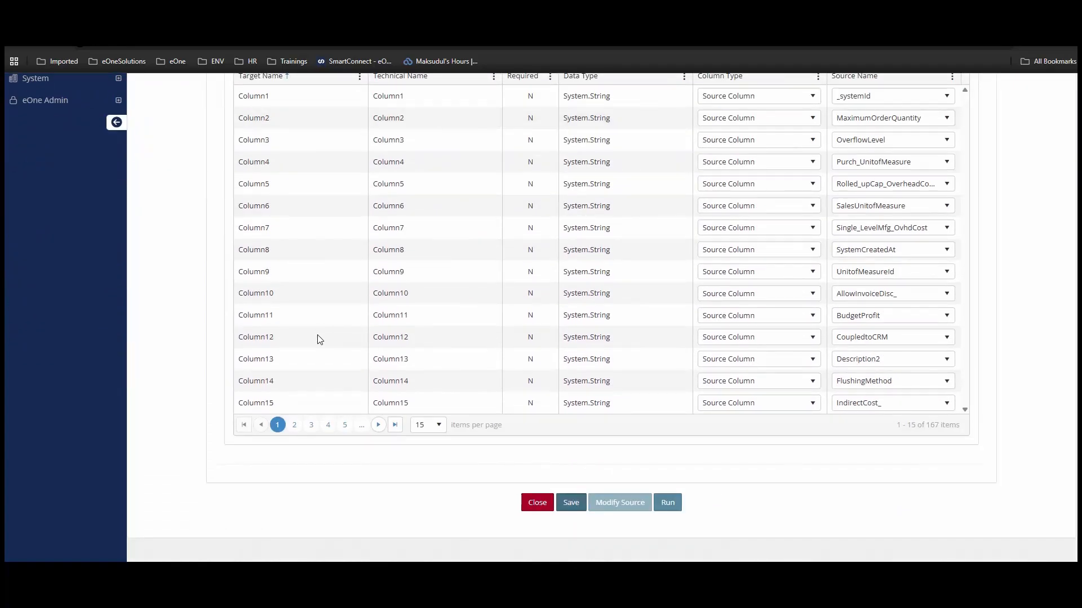
pyautogui.scroll(4, 320, 340)
pyautogui.scroll(-3, 319, 339)
pyautogui.scroll(3, 319, 340)
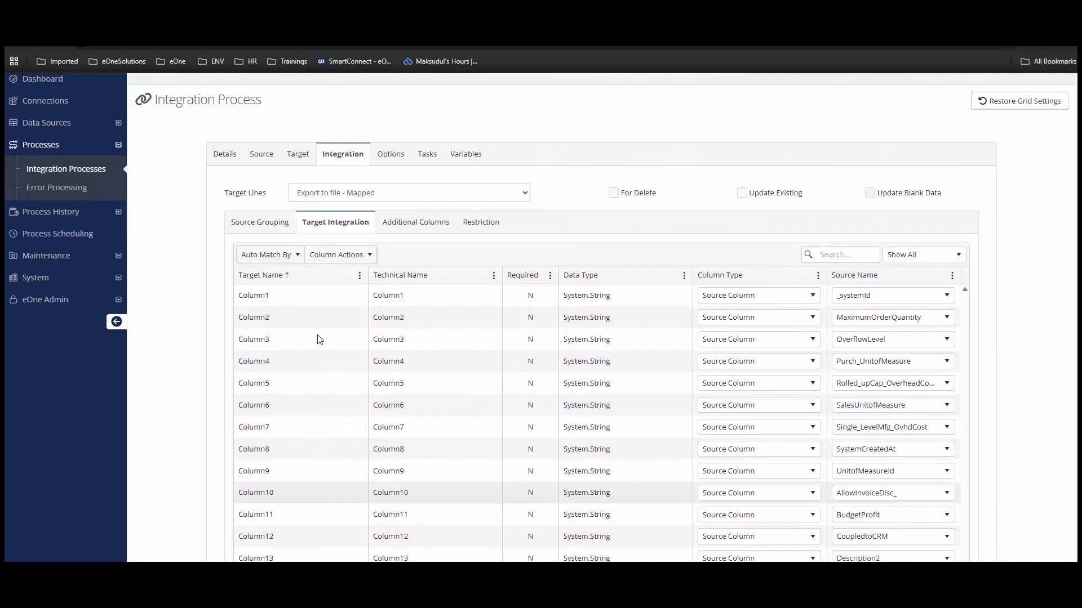
pyautogui.scroll(-4, 319, 340)
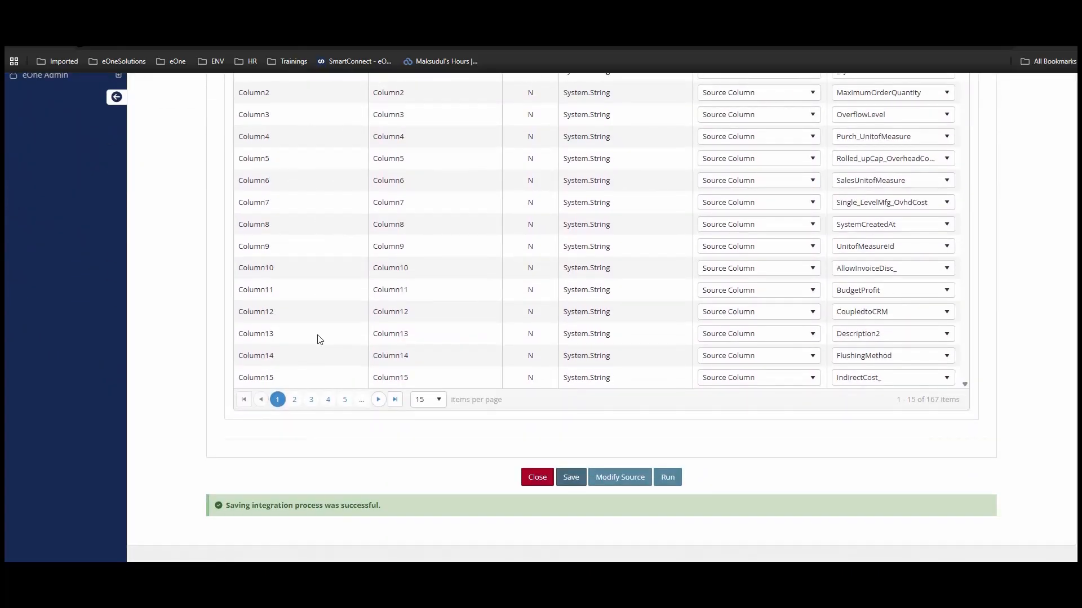
pyautogui.scroll(4, 320, 338)
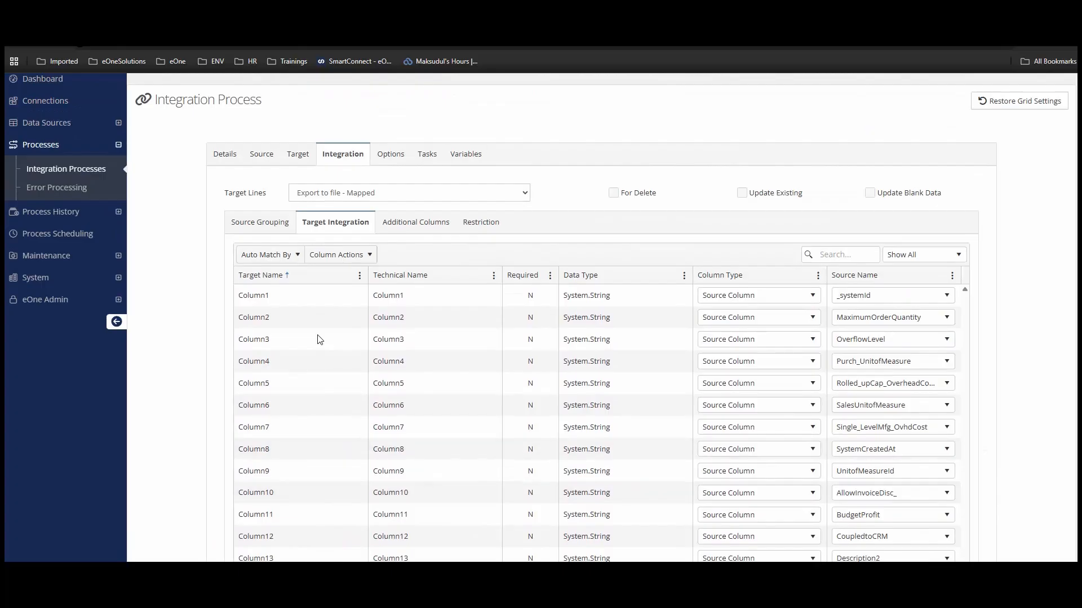
# Switch to Business Central and agree to restart the session for the activated change log
pyautogui.hotkey('ctrl', 'Tab')
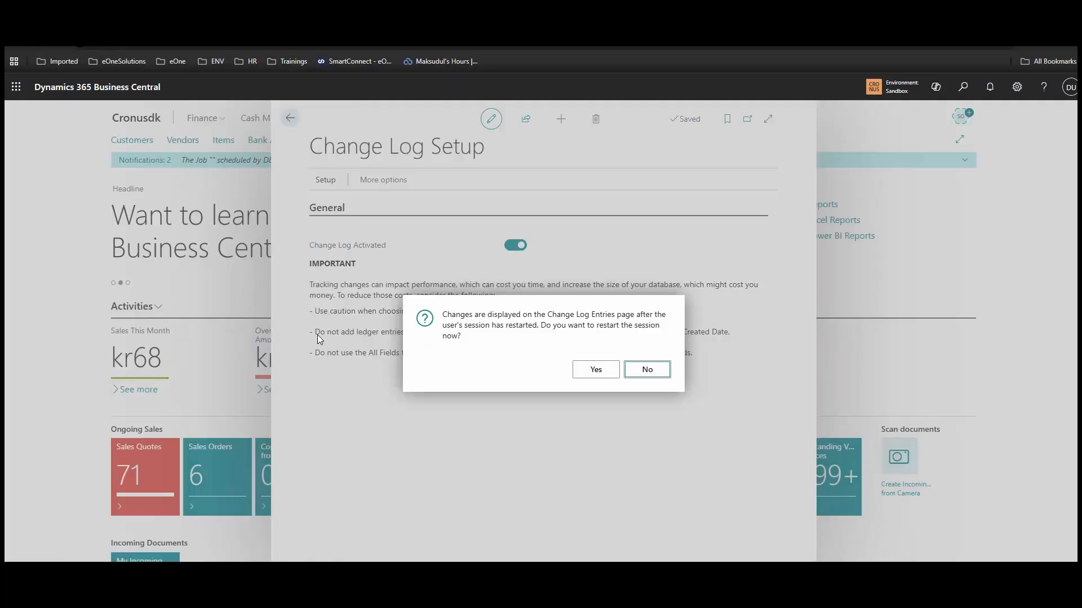
pyautogui.click(596, 370)
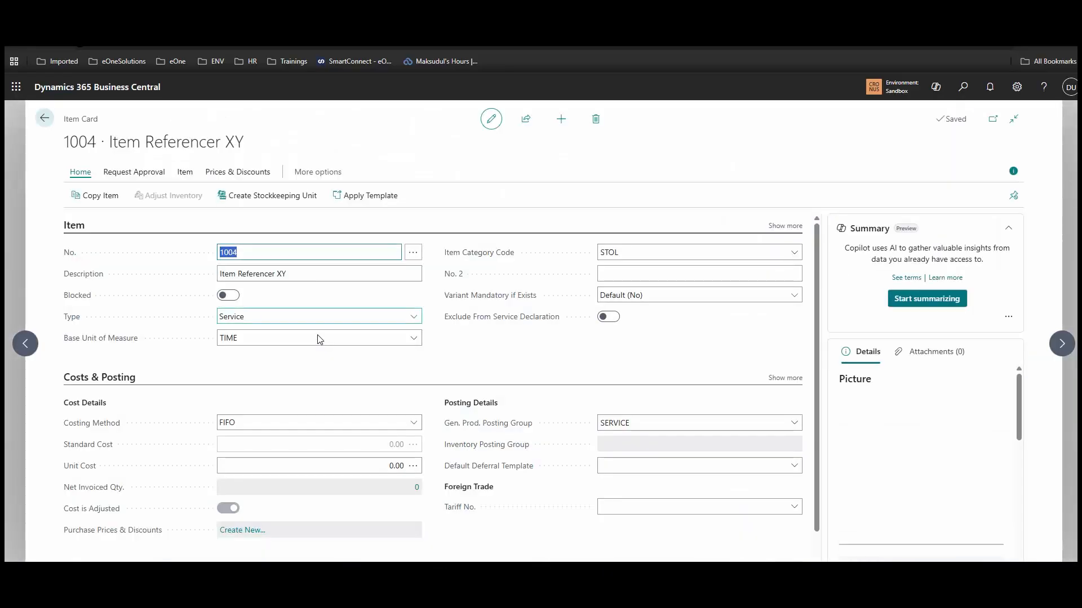
# Shorten the description of item 1004 to "Item Referencer", close its card and switch back to the SmartConnect integration process
pyautogui.click(332, 274)
pyautogui.press('End')
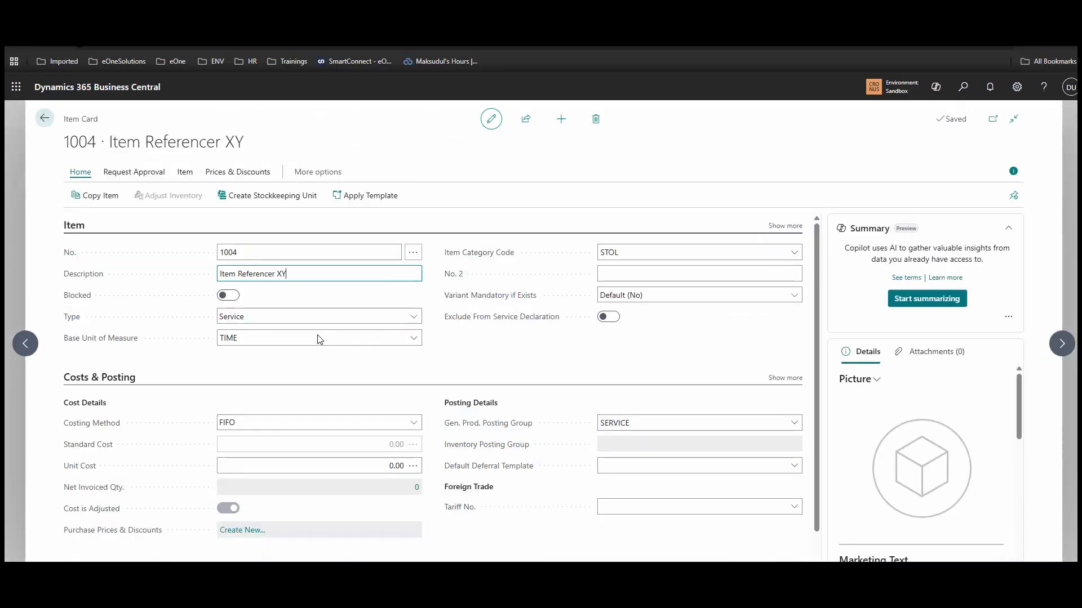
pyautogui.press('BackSpace')
pyautogui.press('BackSpace')
pyautogui.press('BackSpace')
pyautogui.press('Tab')
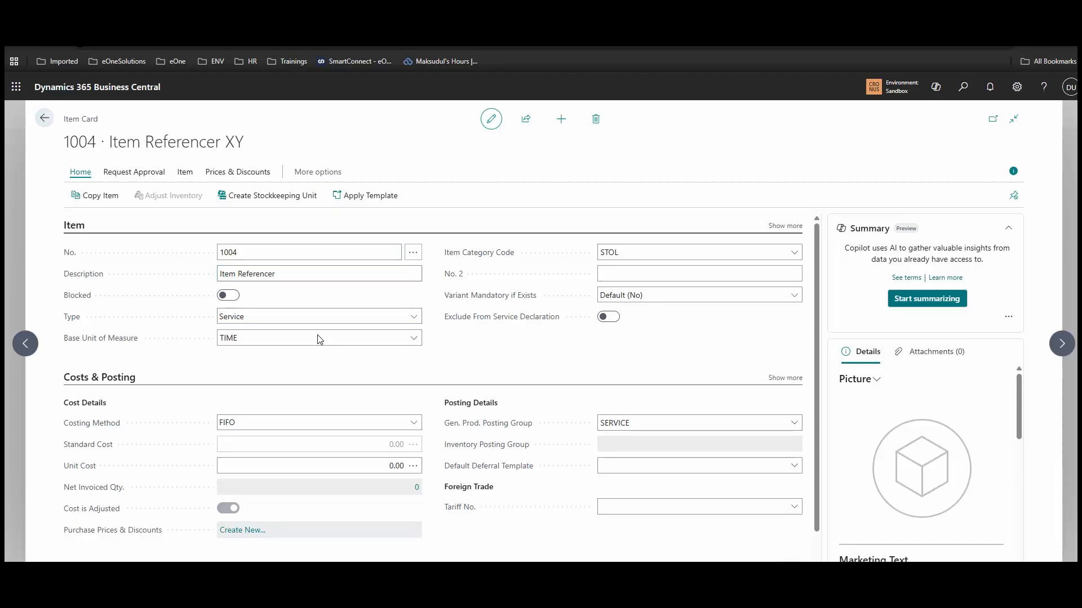
pyautogui.press('Escape')
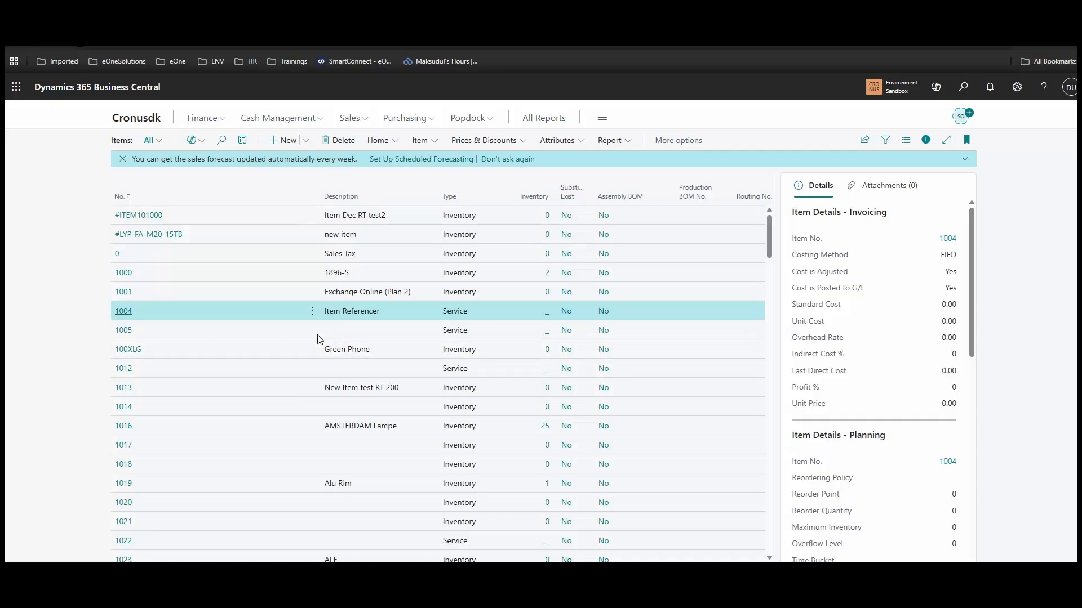
pyautogui.hotkey('ctrl', 'Tab')
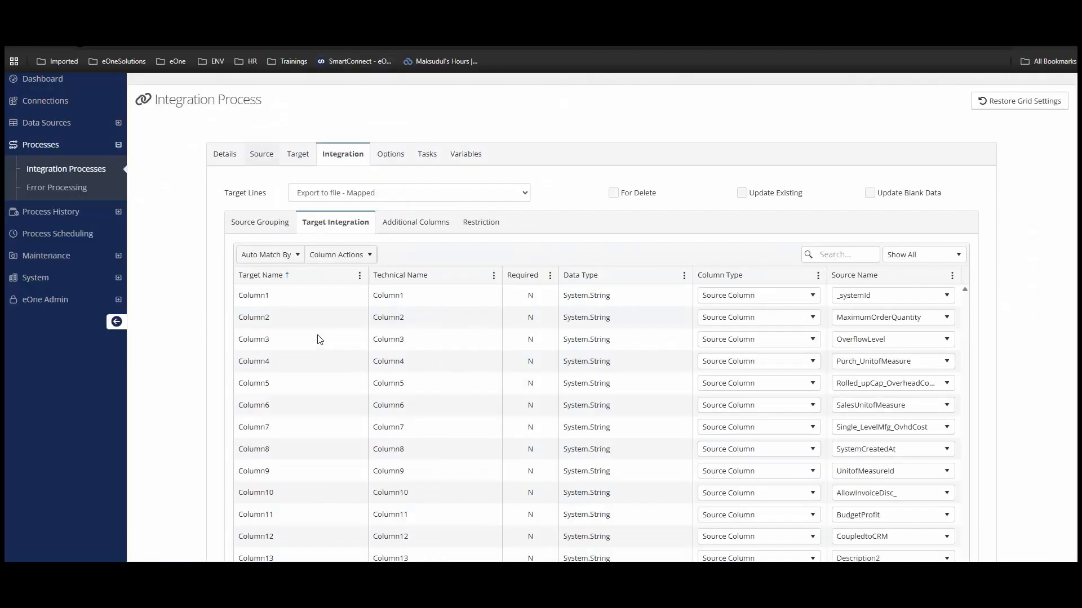